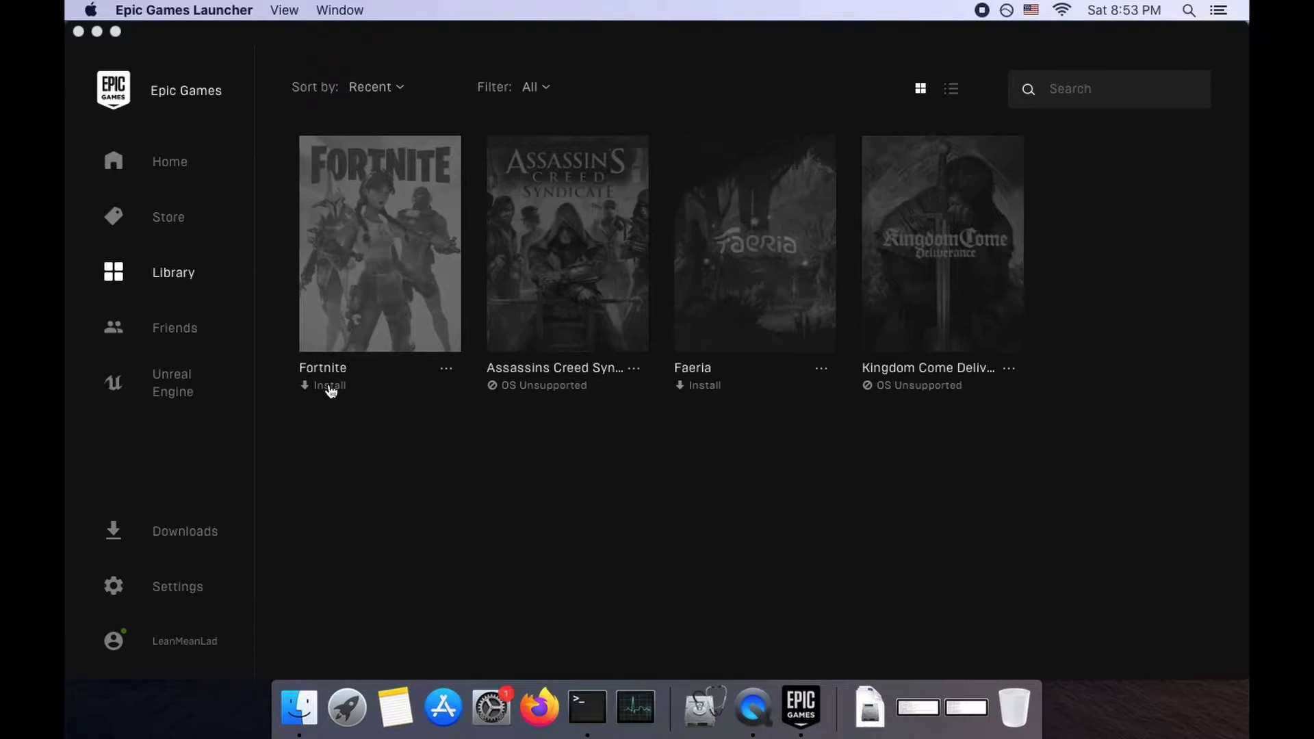
- Attempt to install Fortnite into /Users/Shared/Epic Games; it fails for lacking 15.49 GB of space
click(330, 386)
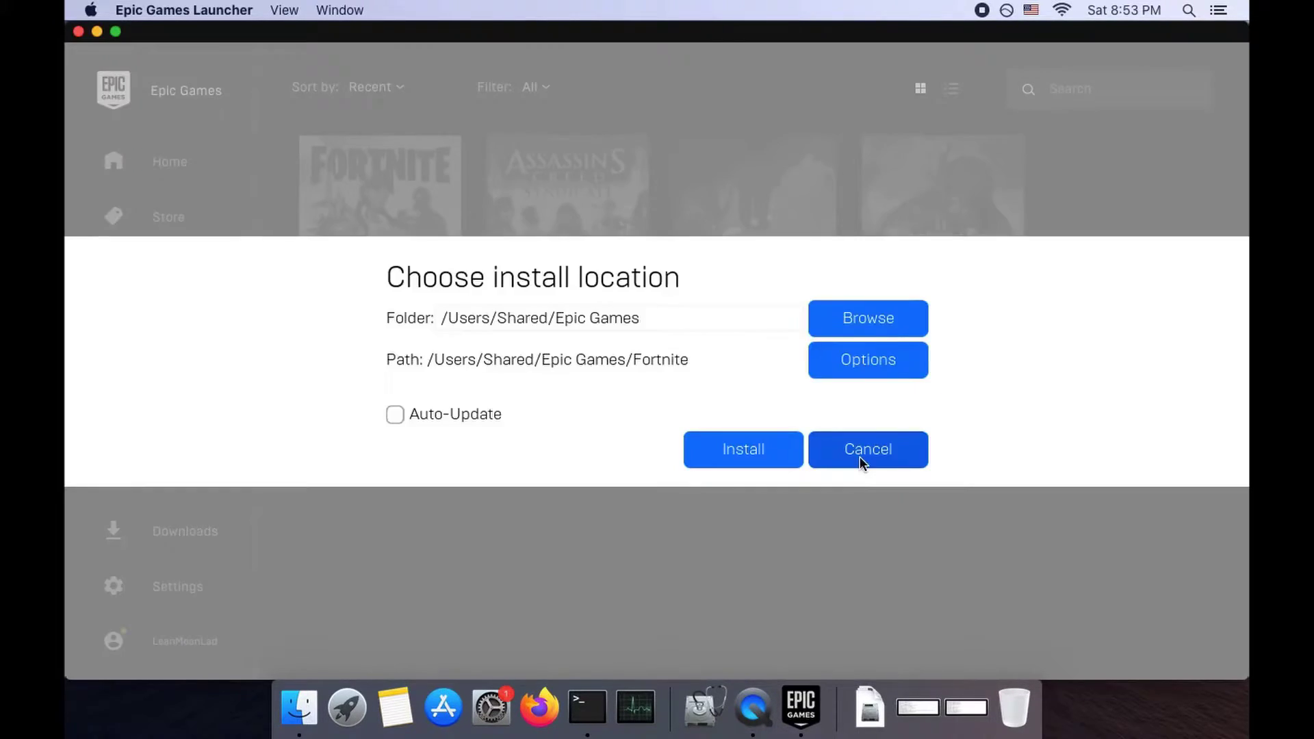
click(739, 455)
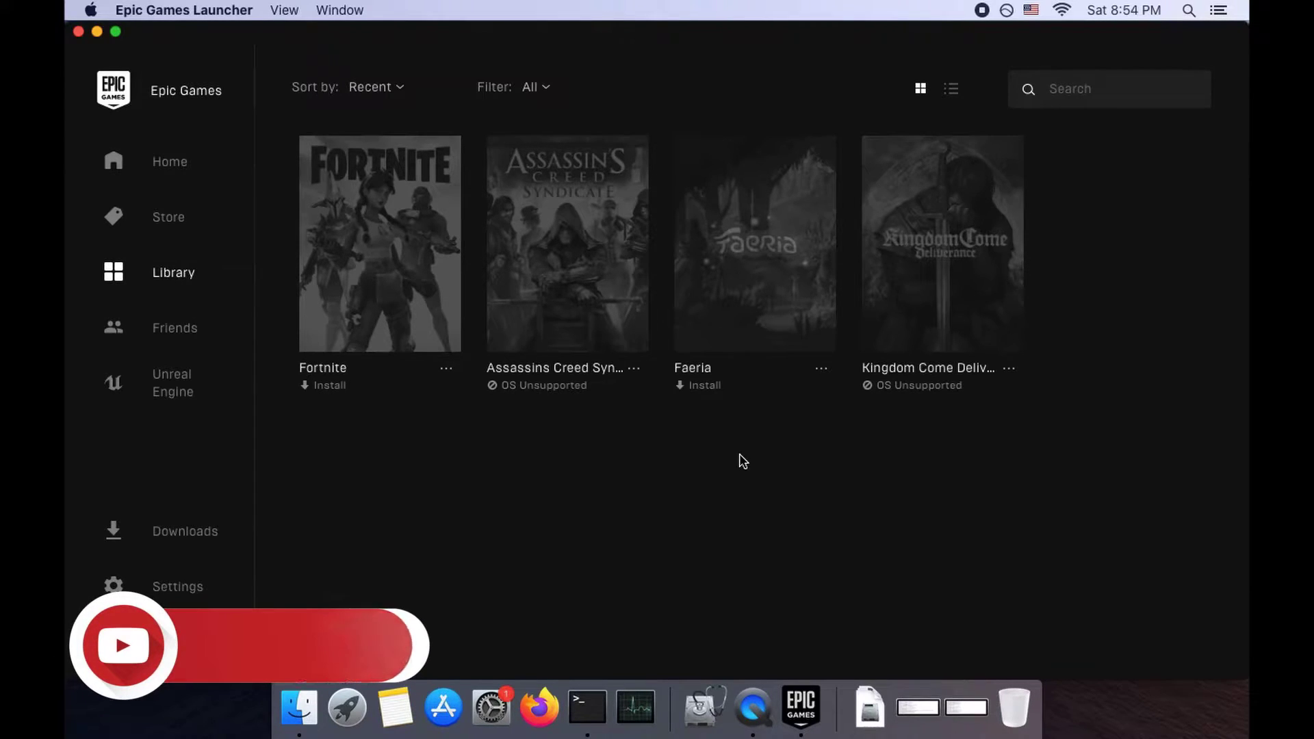
click(191, 534)
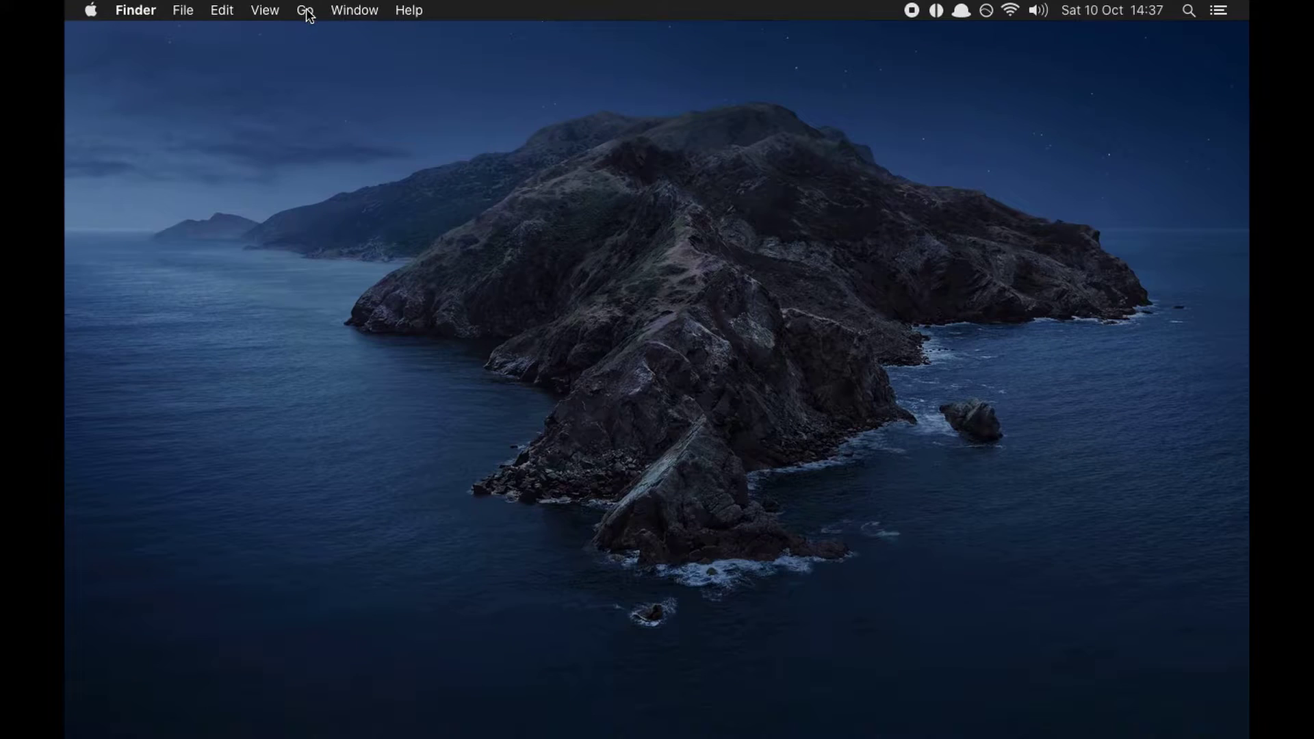
click(306, 10)
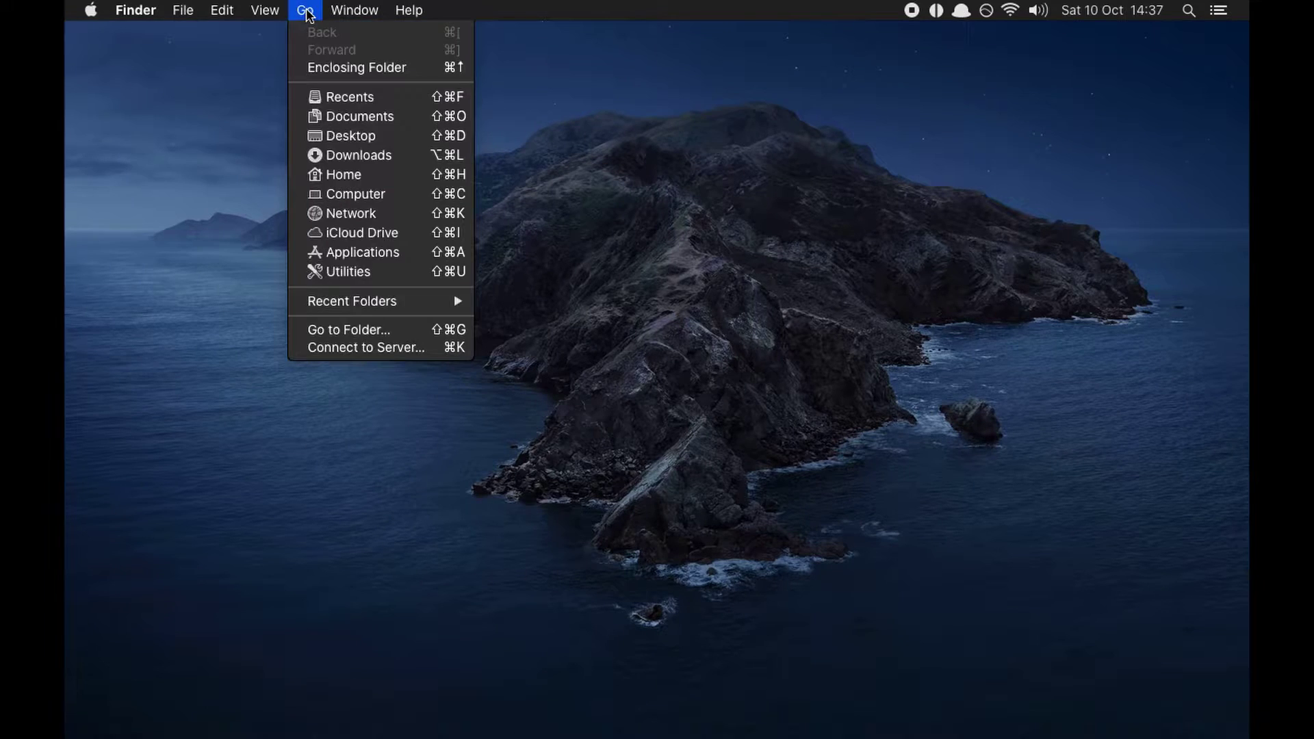
- Go to /Users/Shared, select Fortnite inside Epic Games, and show its Get Info window
click(306, 10)
key(super+shift+g)
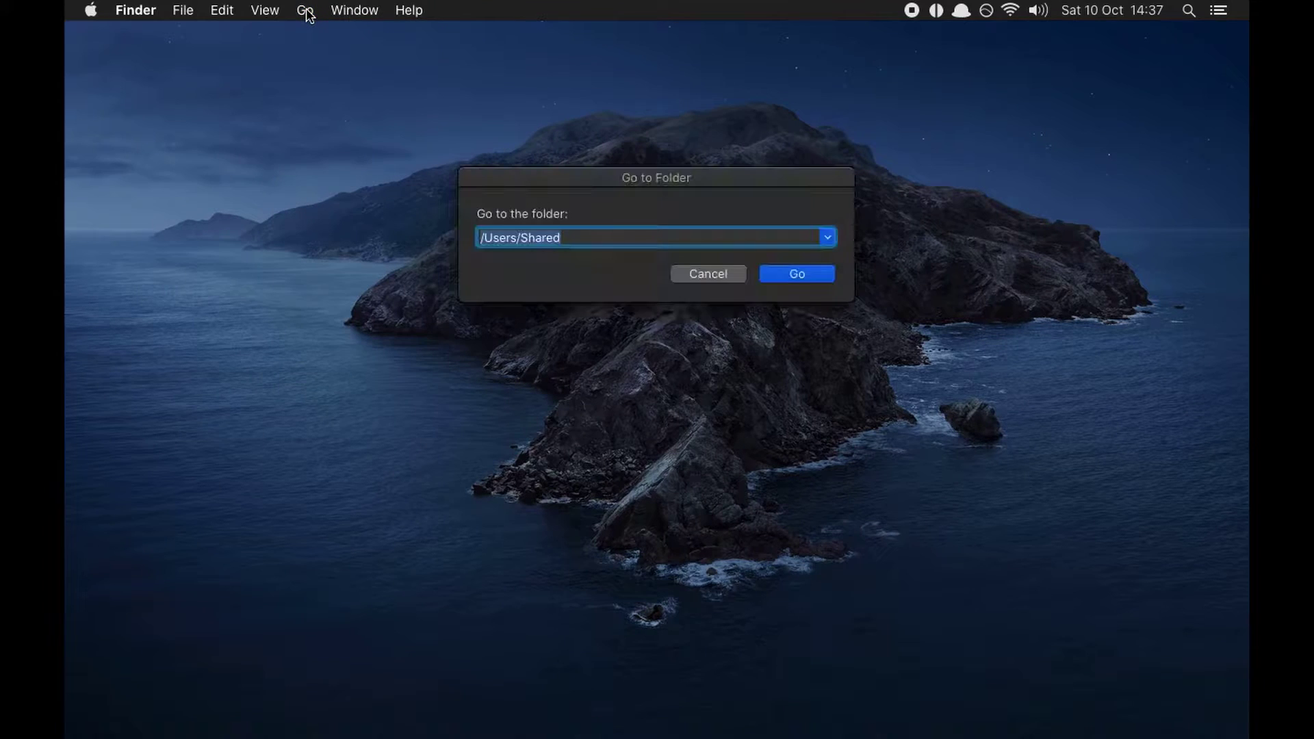
key(Return)
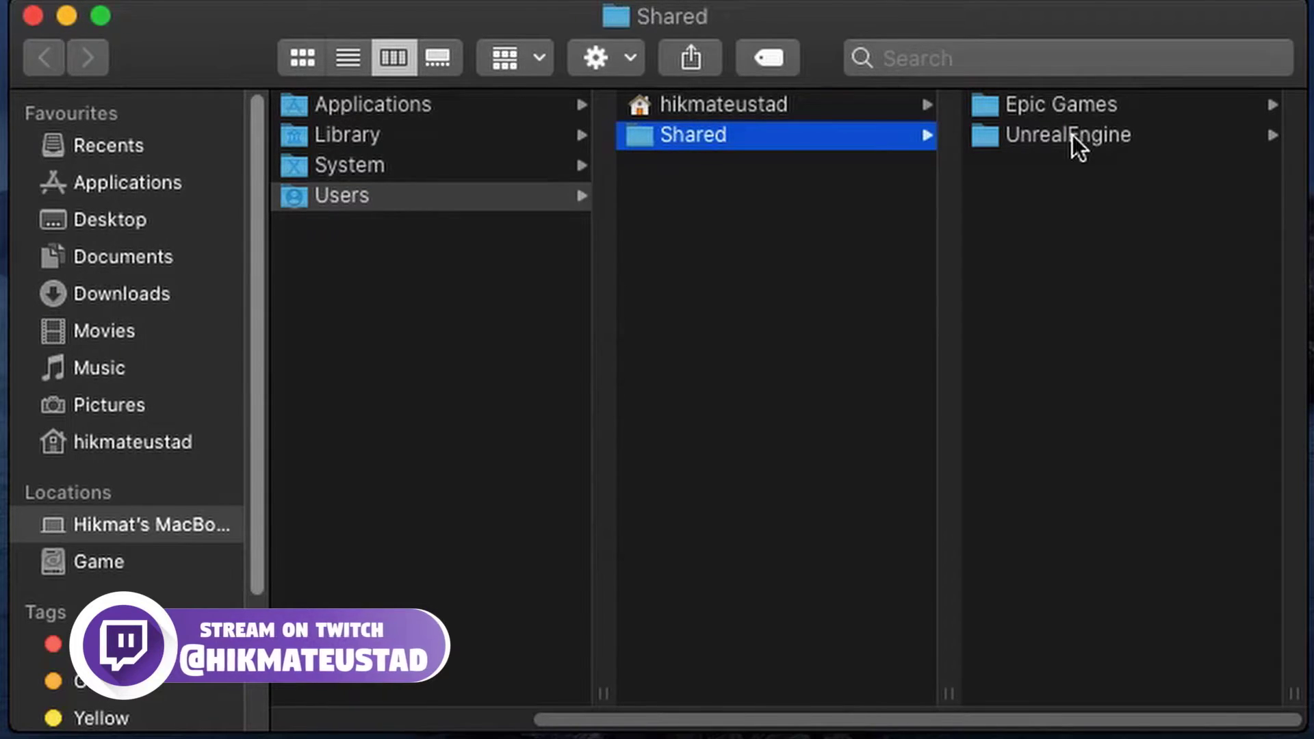
click(1073, 109)
key(Right)
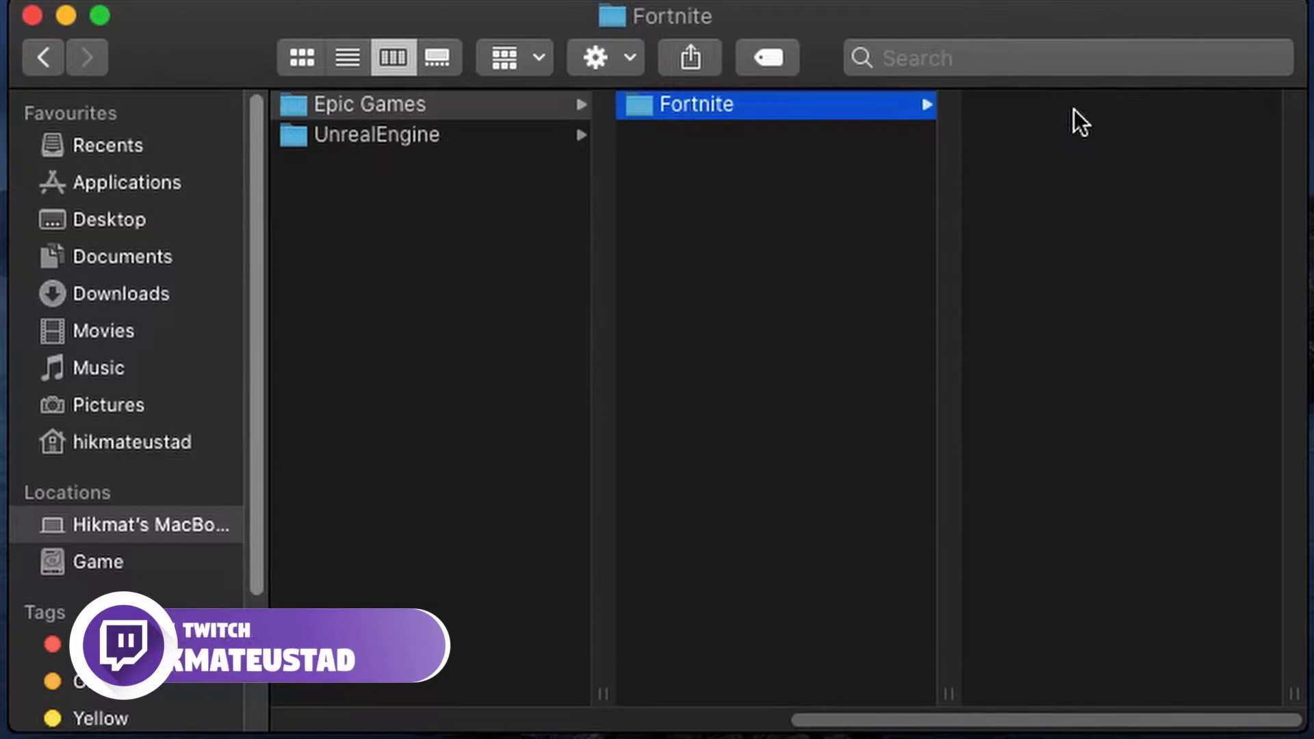
click(594, 55)
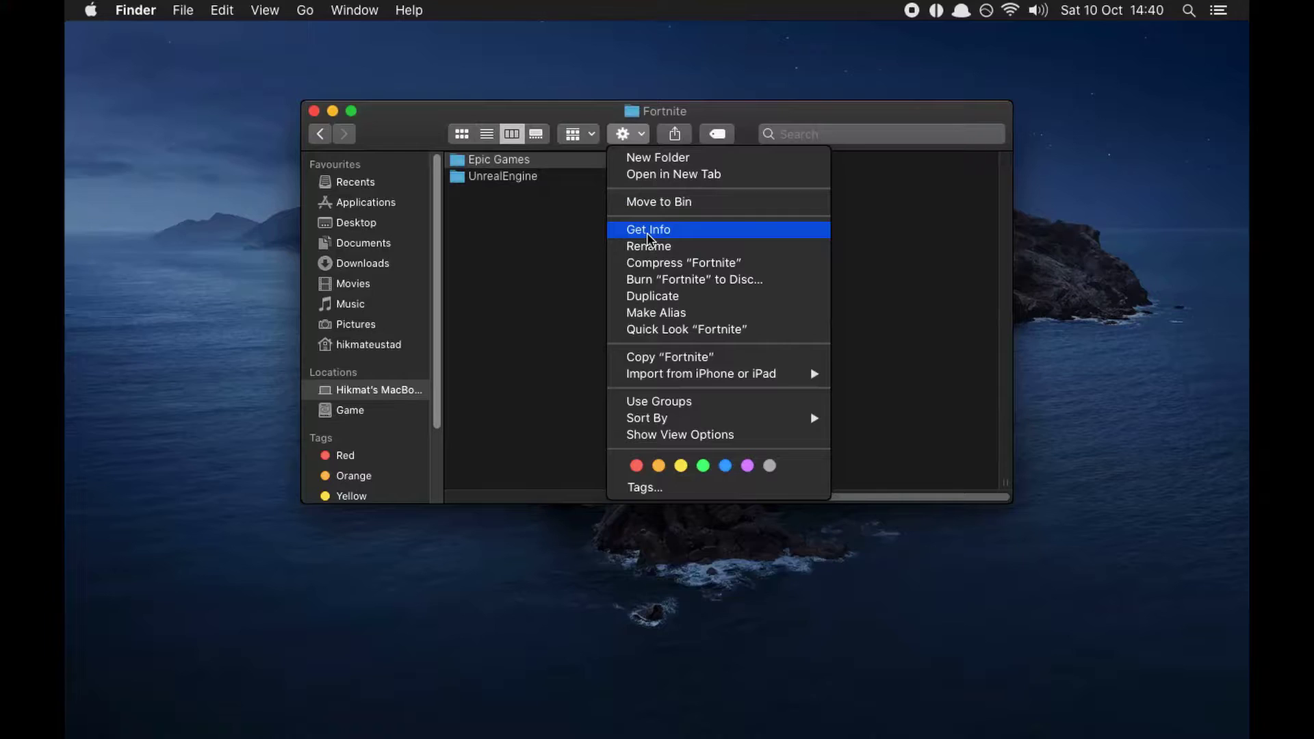
click(647, 232)
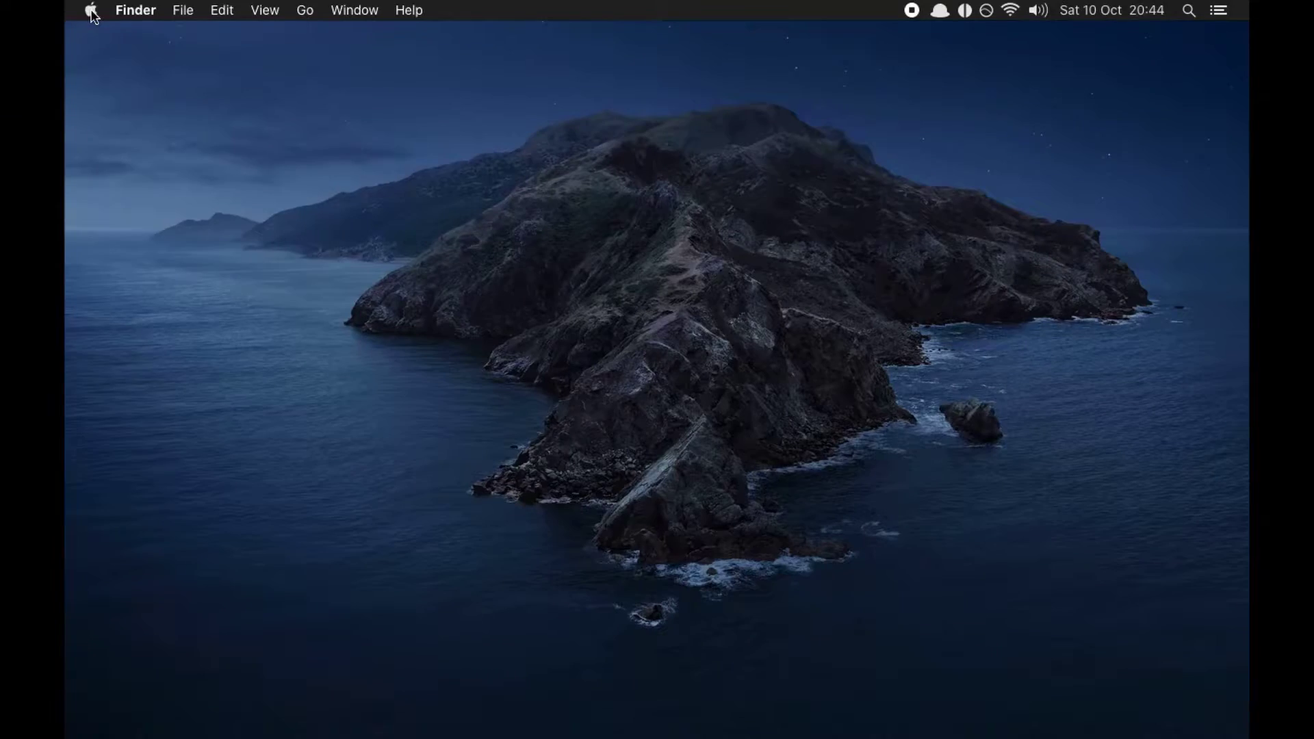
click(91, 10)
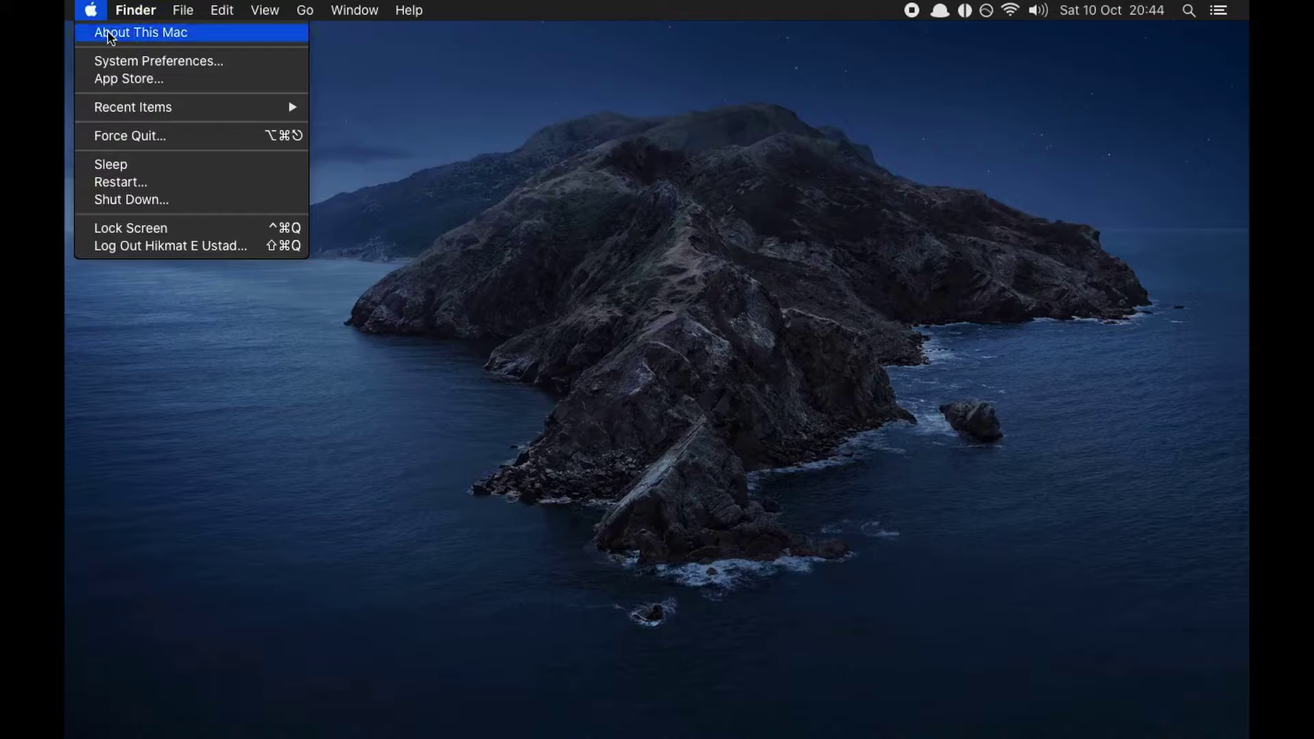
click(105, 34)
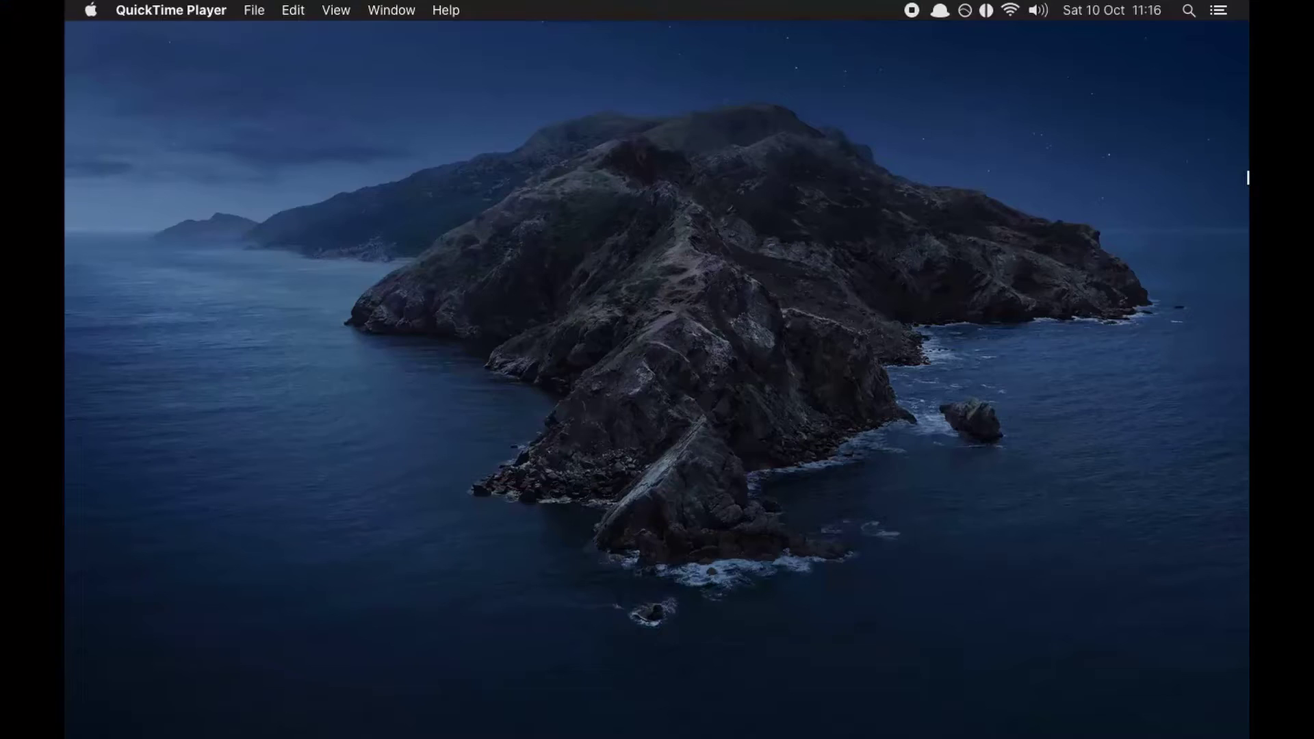
mouse_move(1232, 373)
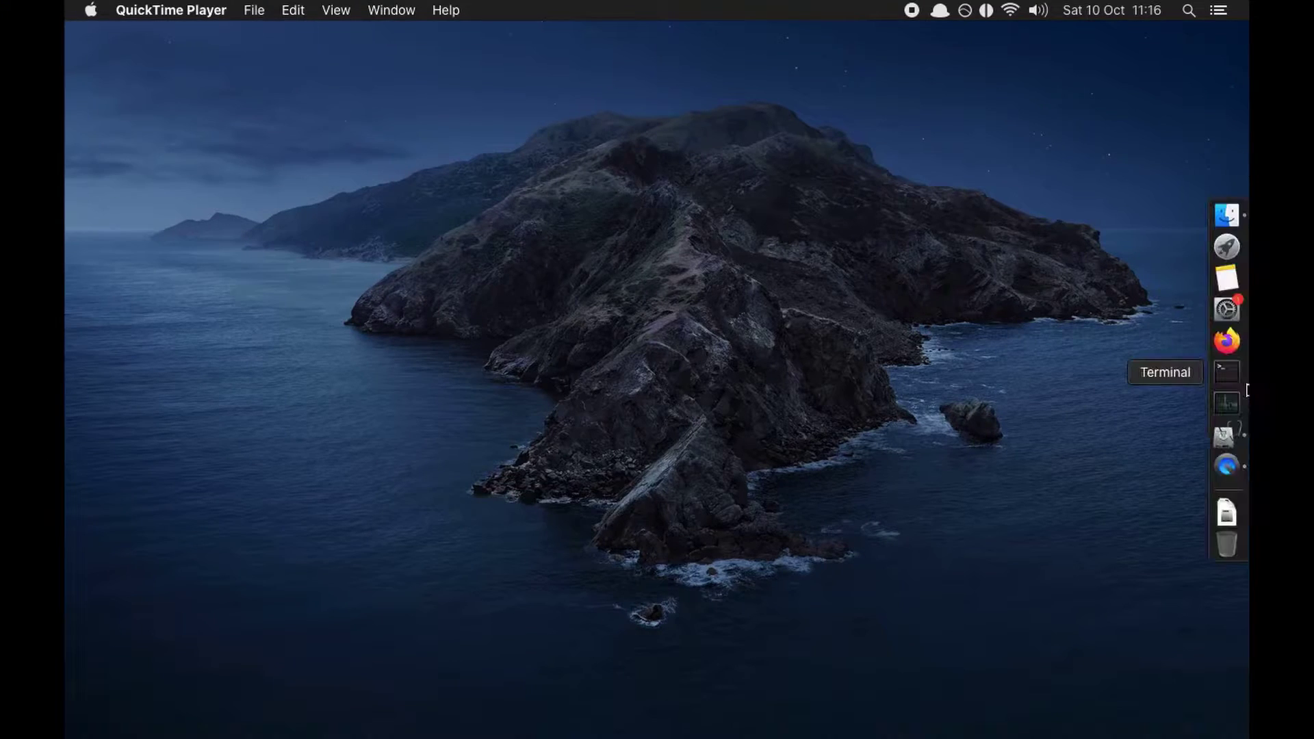
- Open Disk Utility with all devices shown, view the Hitachi drive, then Container disk2's 41.54 GB free
click(1235, 444)
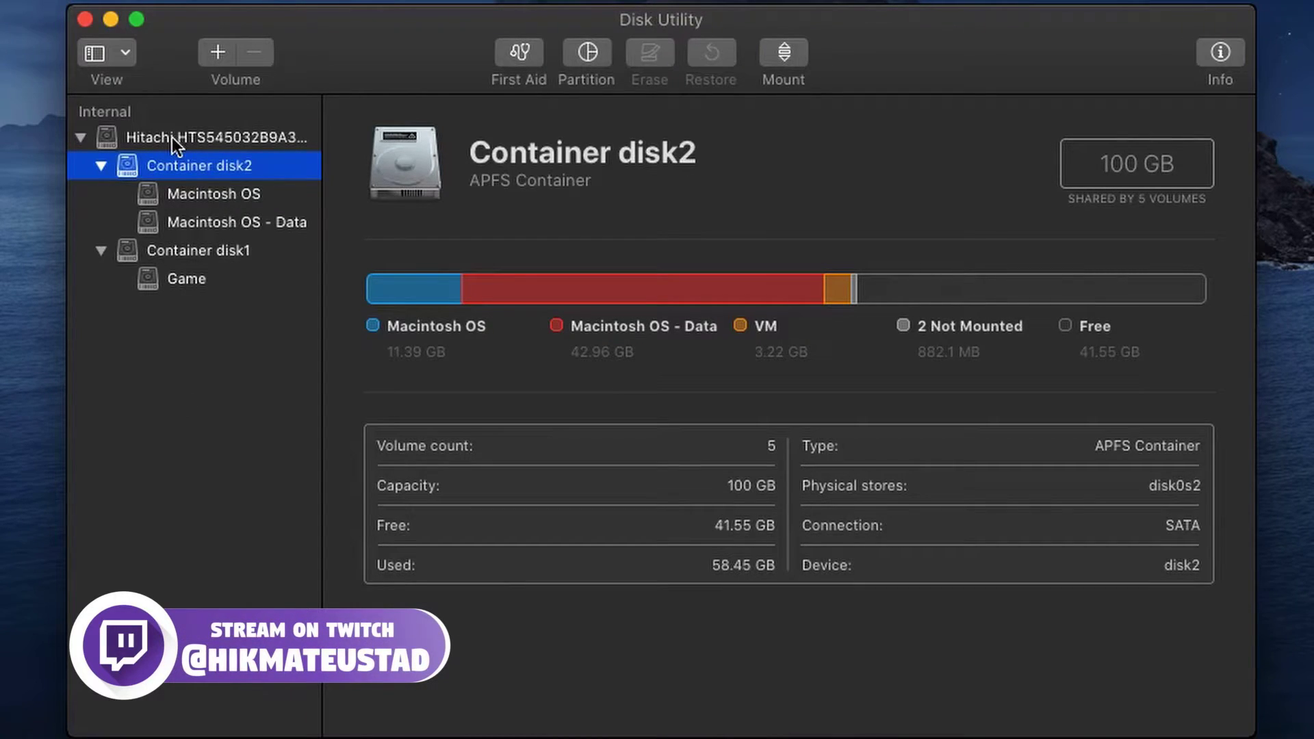
click(126, 57)
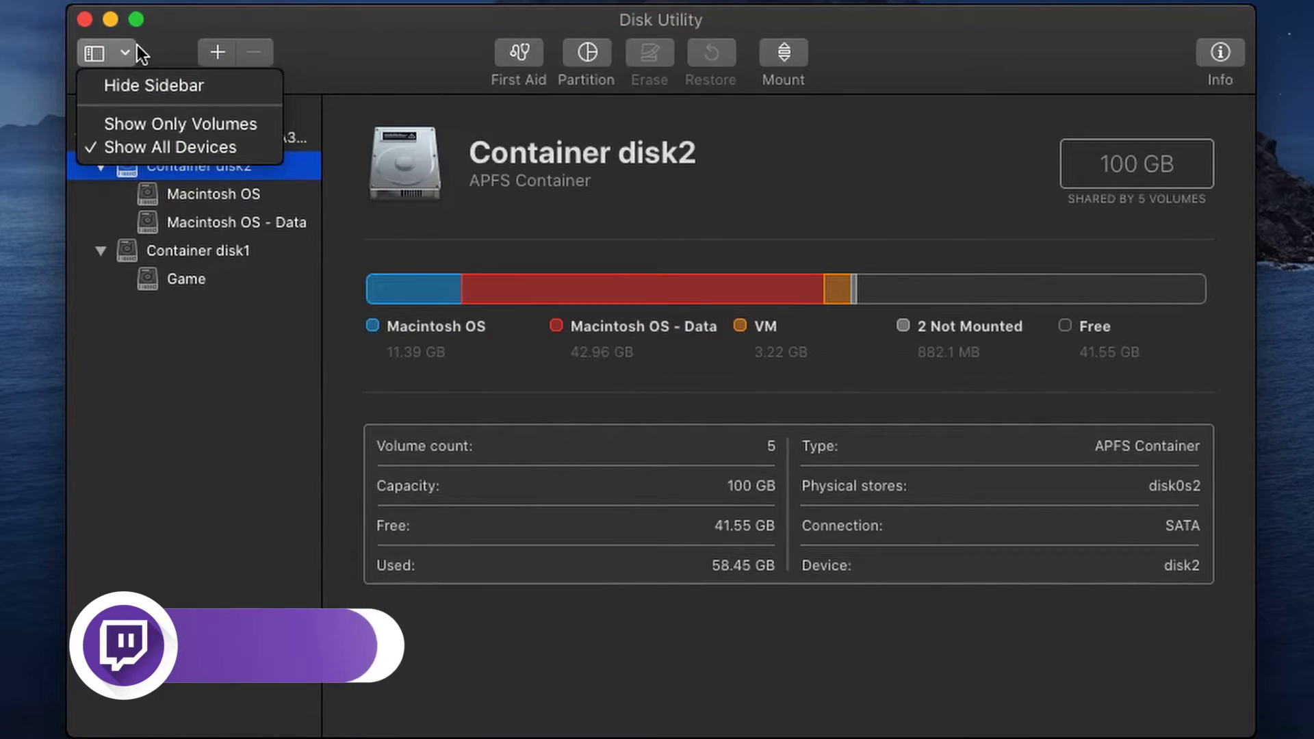
click(154, 347)
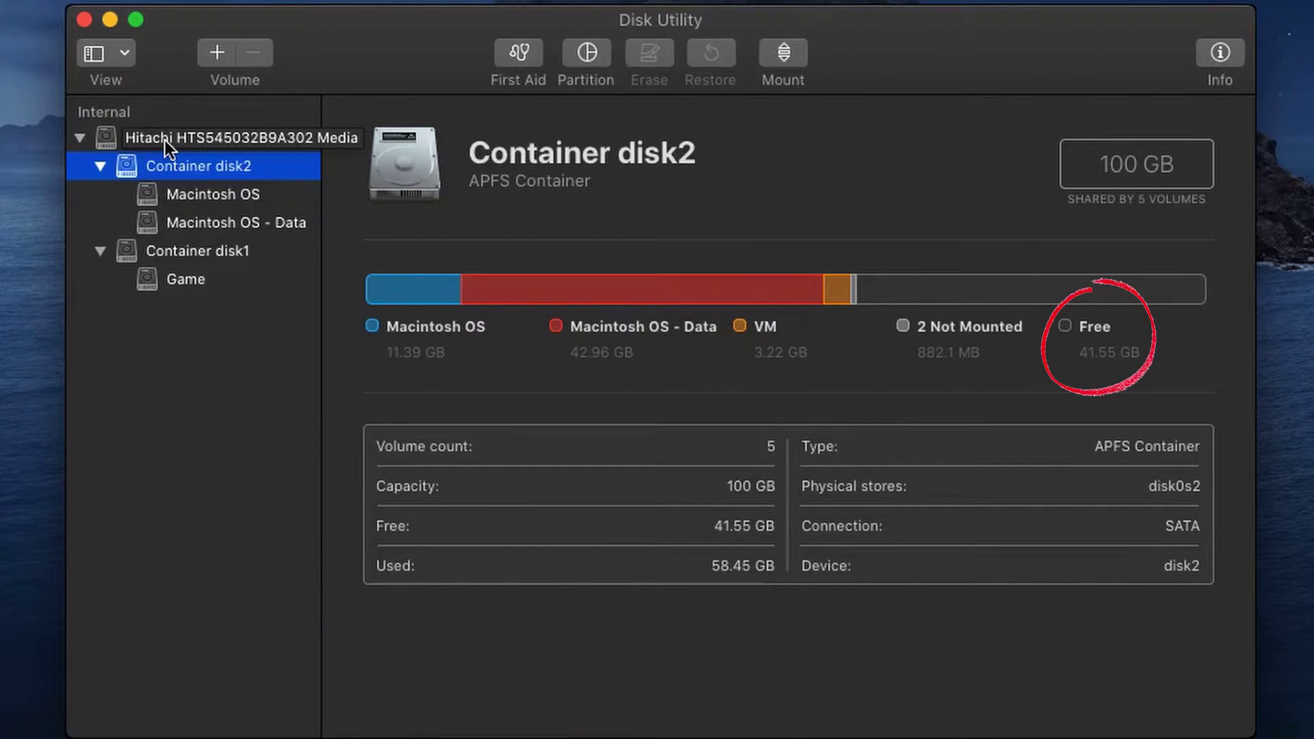
click(166, 141)
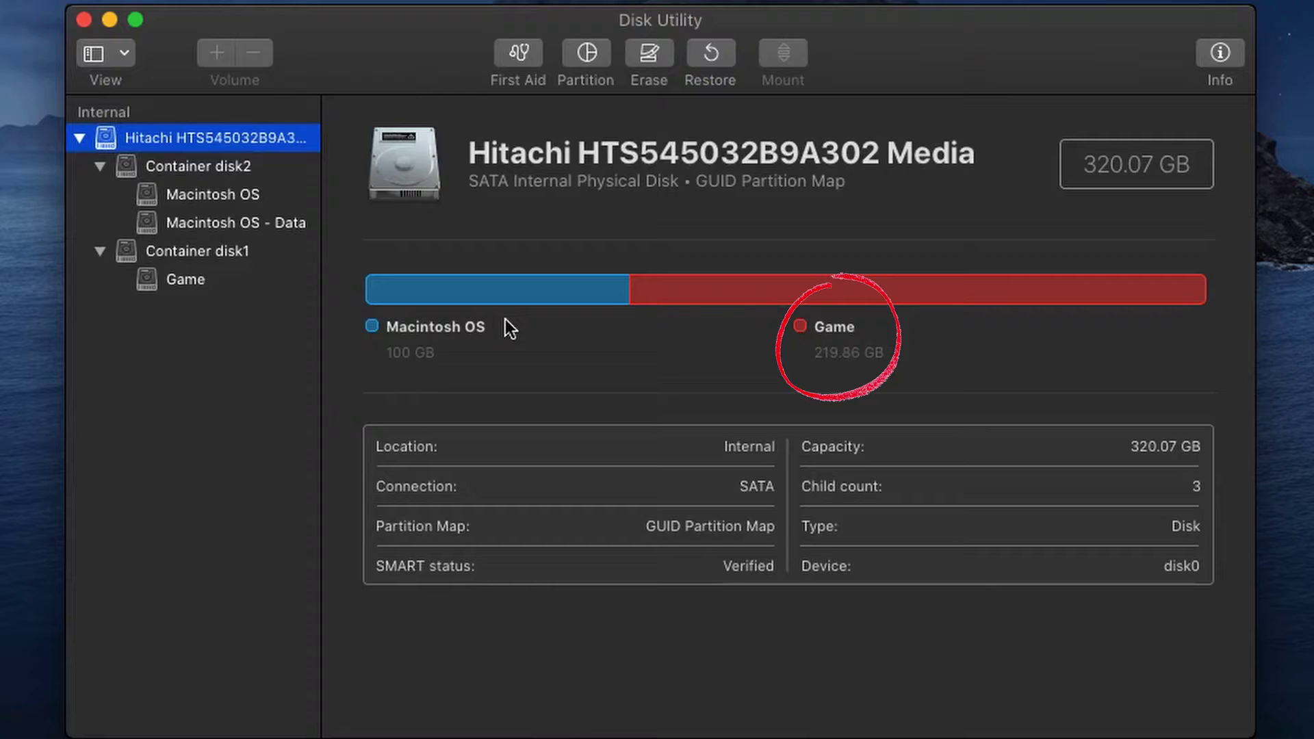
key(F2)
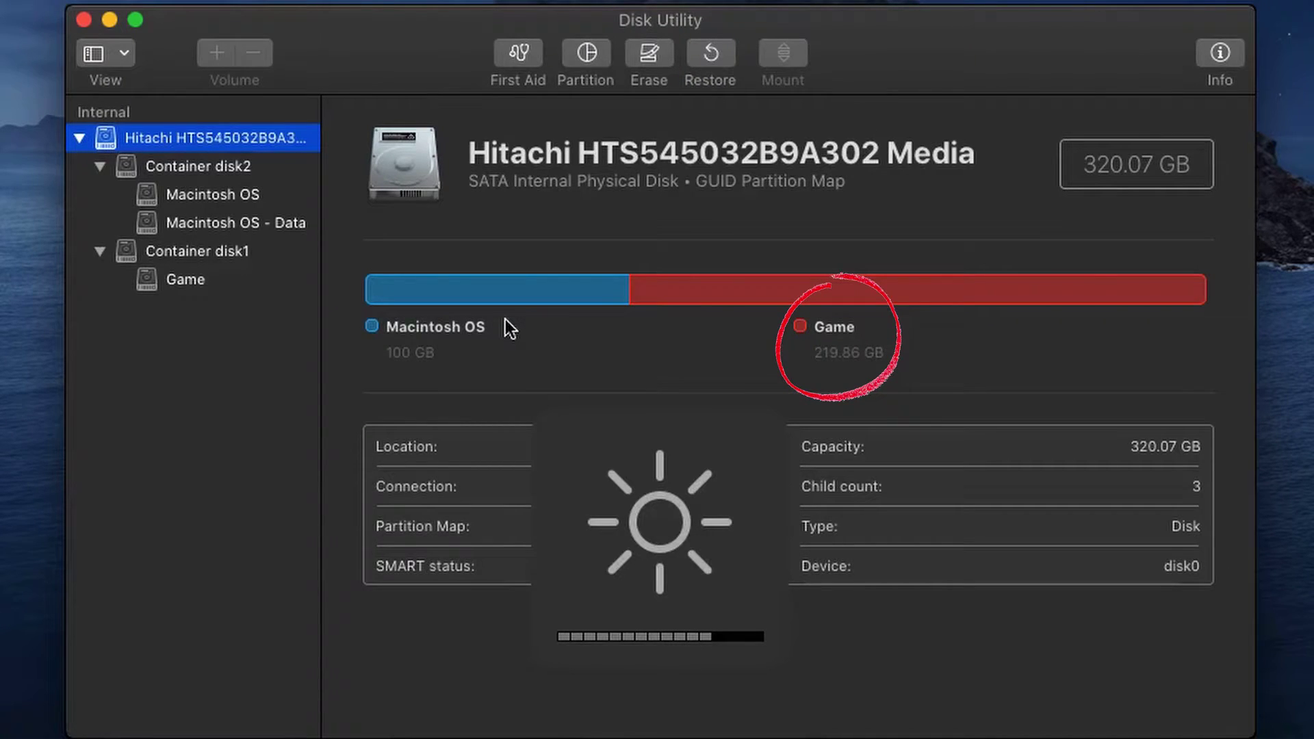
key(F2)
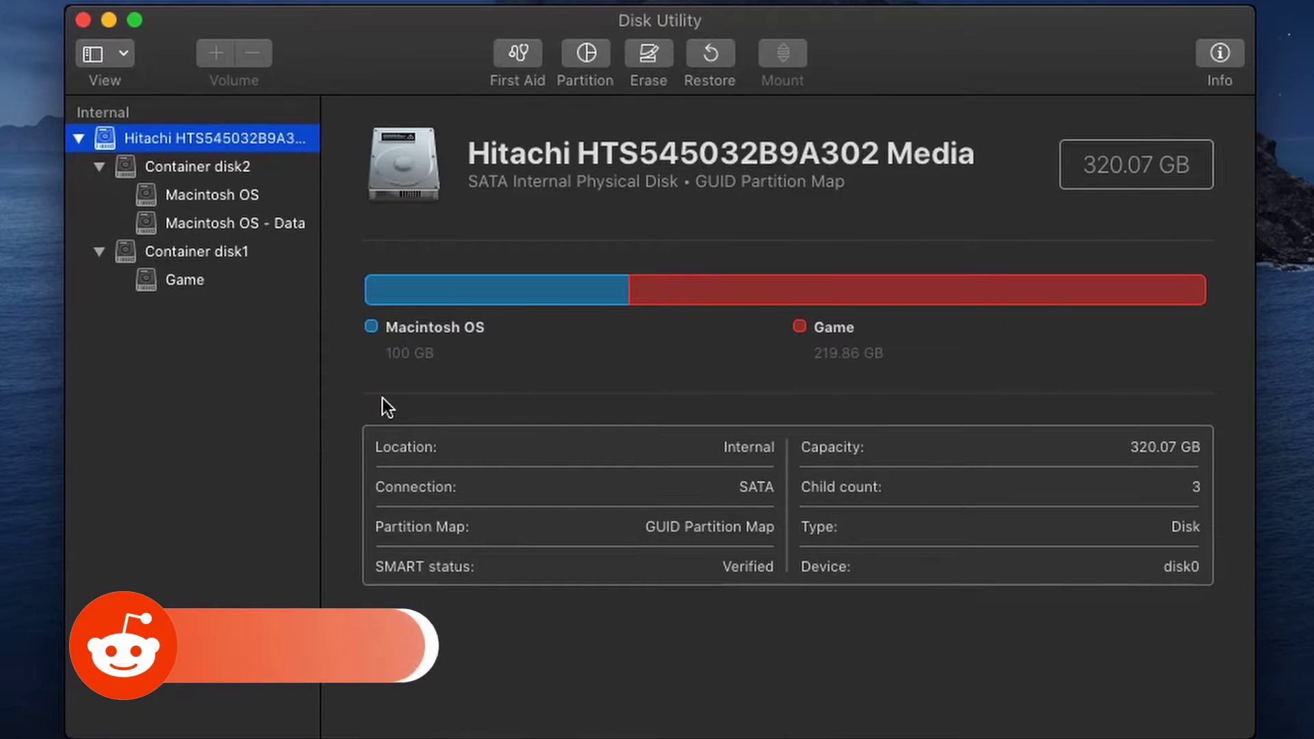
click(197, 167)
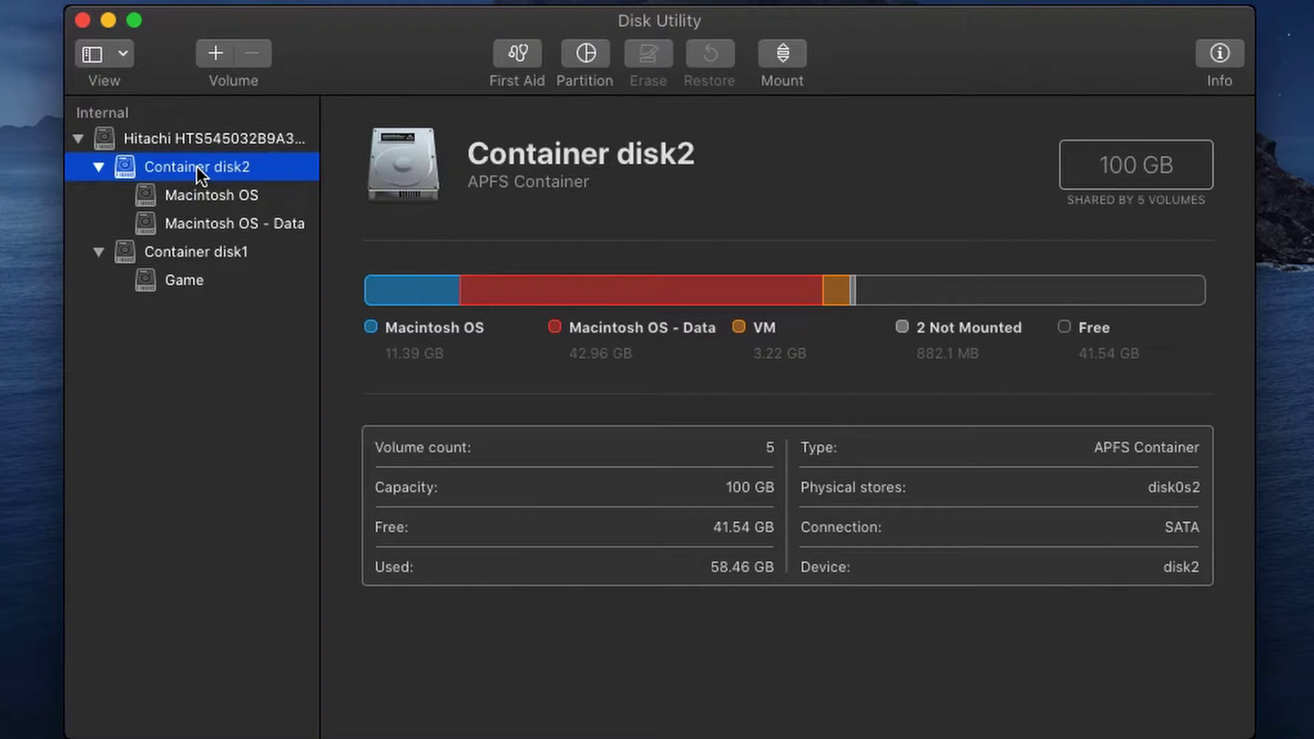
- Review Container disk1, the Hitachi drive, and the WD 3200BMV drive's Data partition (63.68 GB free)
click(191, 252)
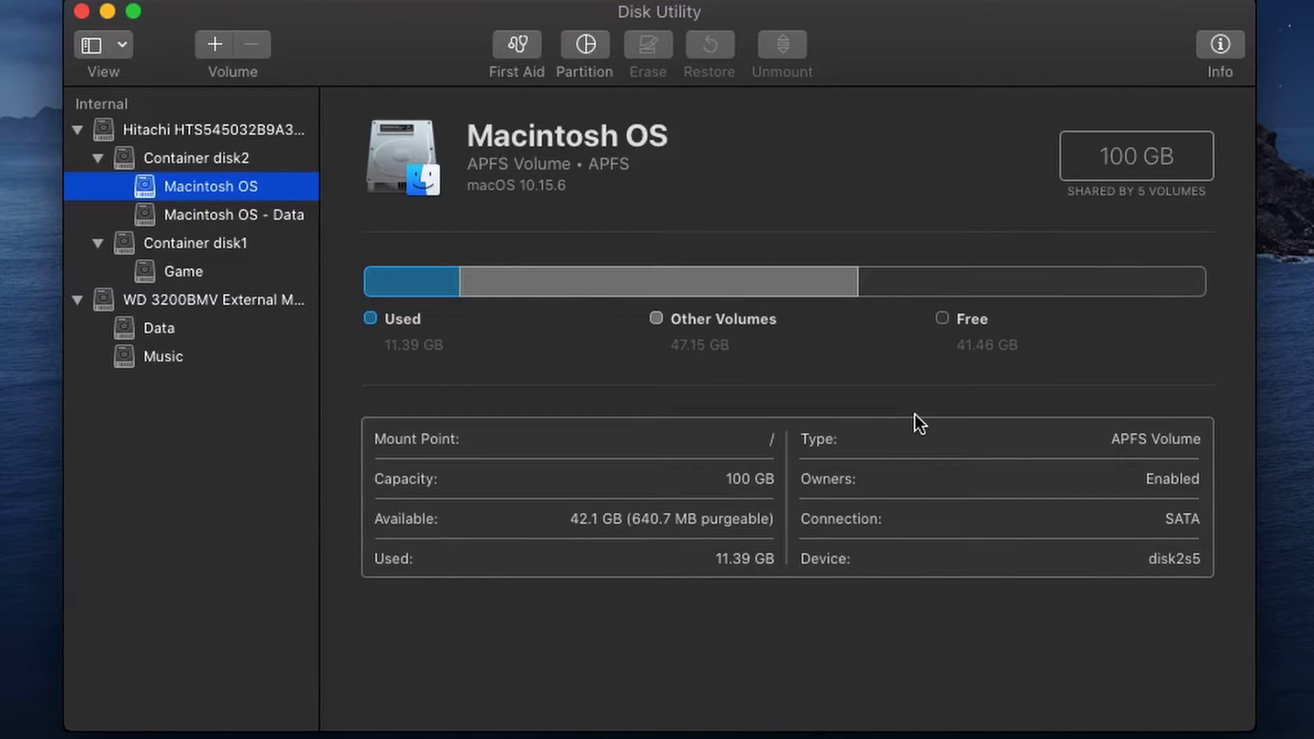
click(229, 130)
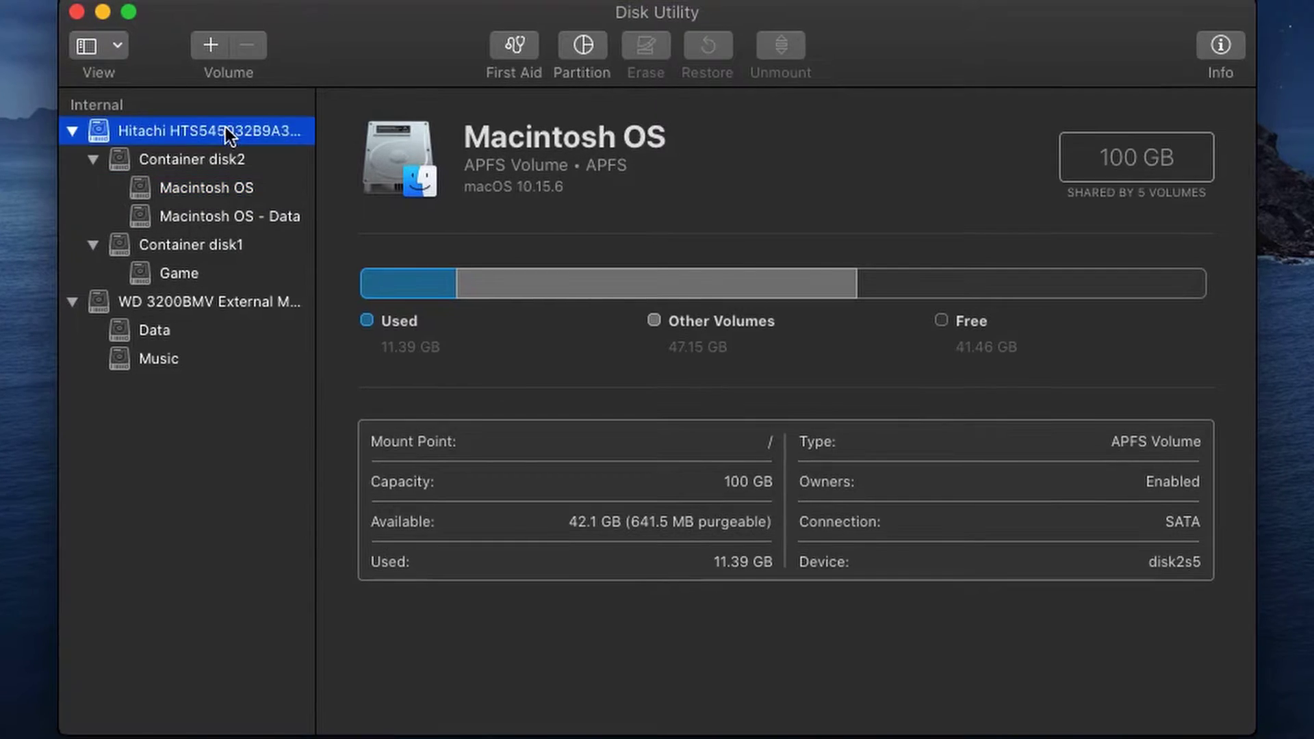
click(219, 297)
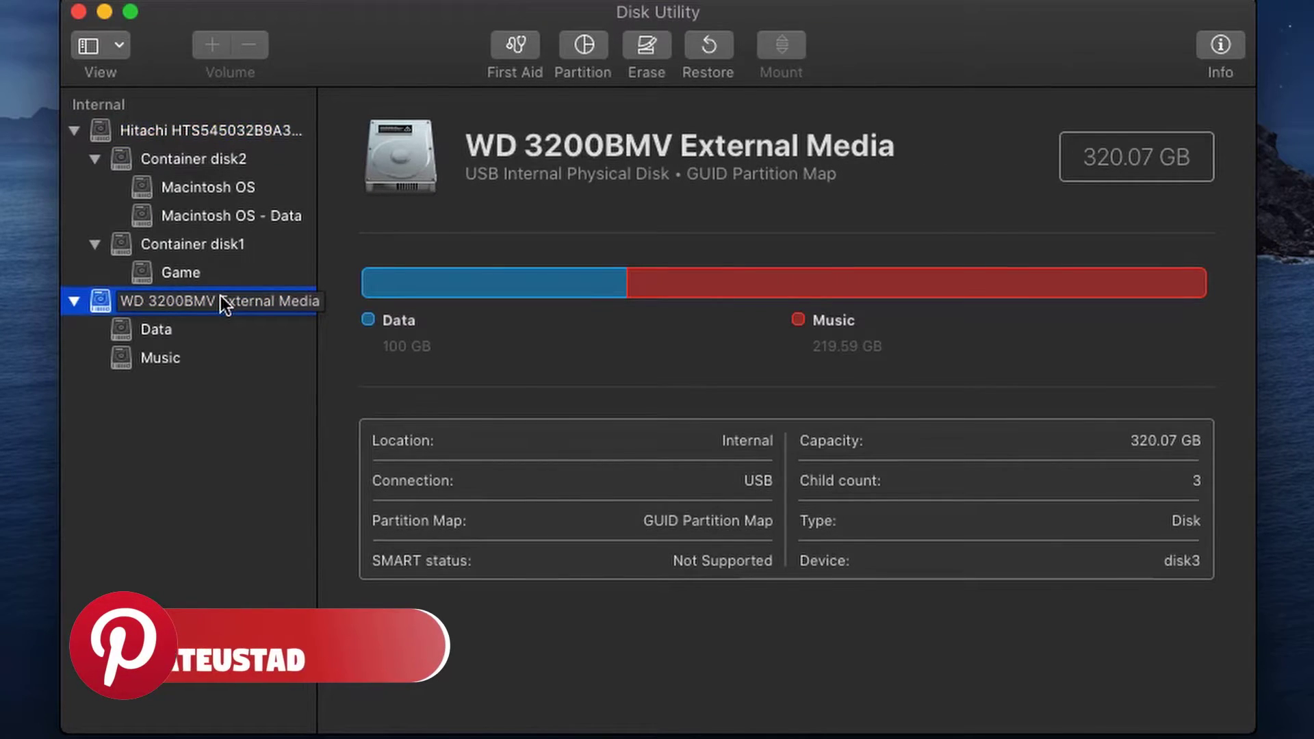
click(195, 337)
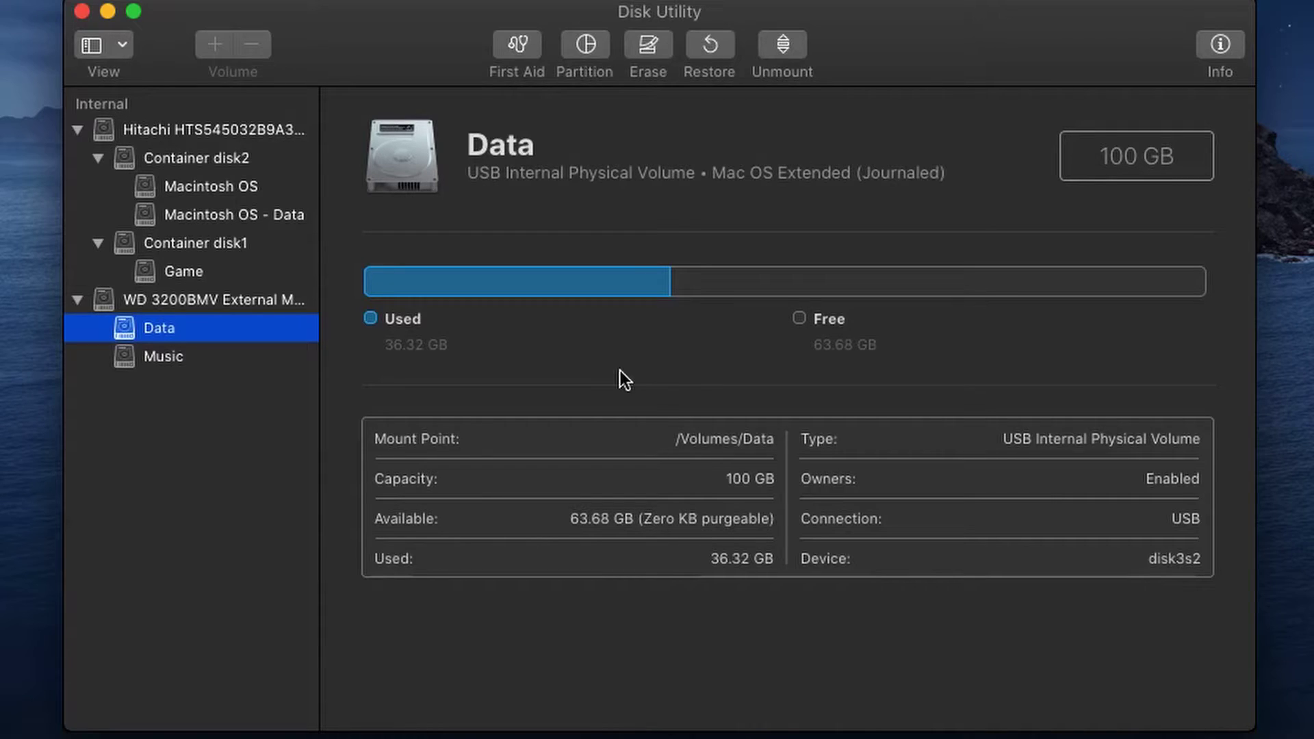
click(190, 243)
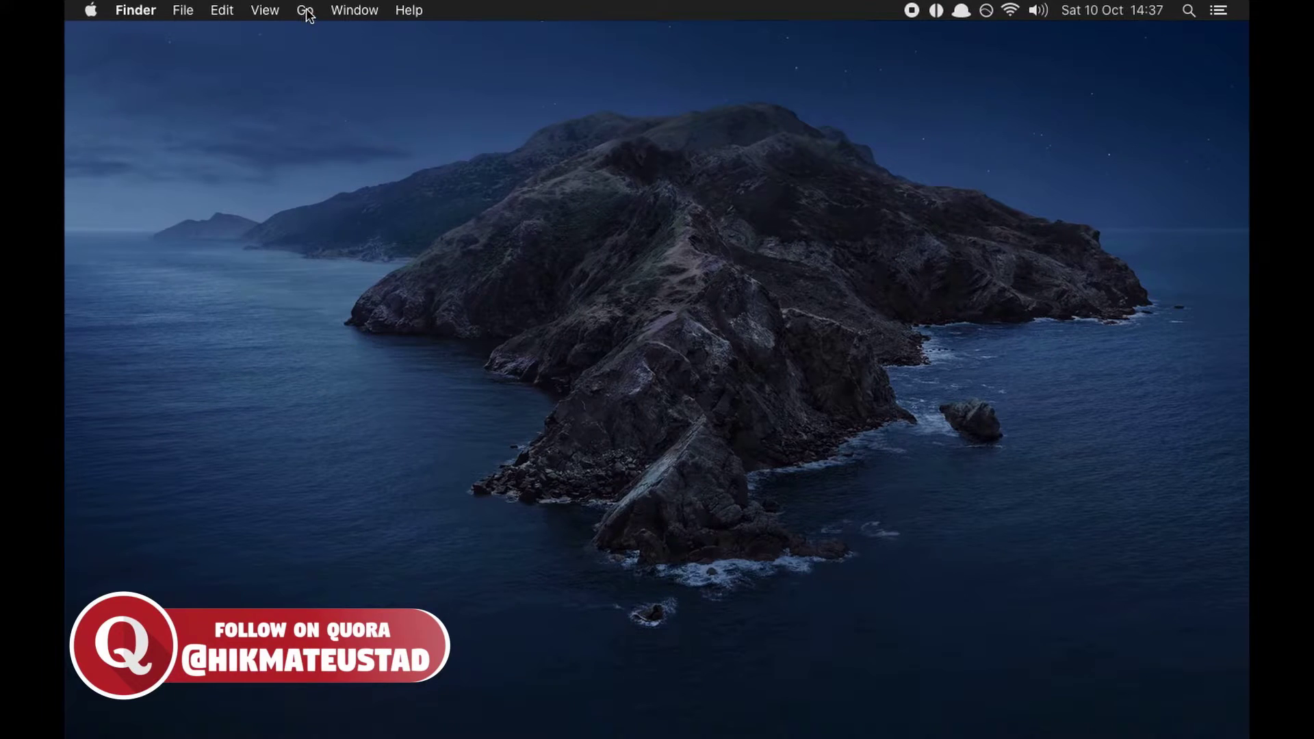
- Go to /Users/Shared/Epic Games and move the Fortnite folder to the Bin
click(305, 10)
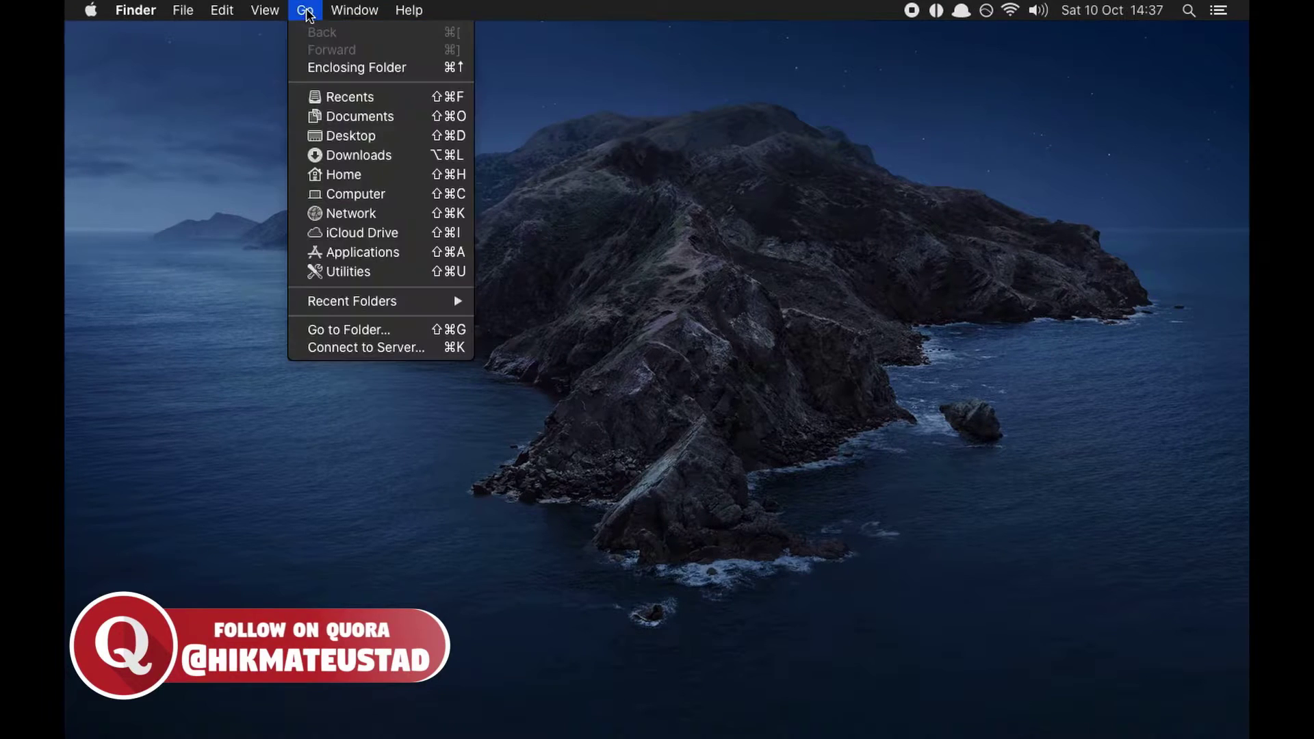
click(306, 10)
key(super+shift+g)
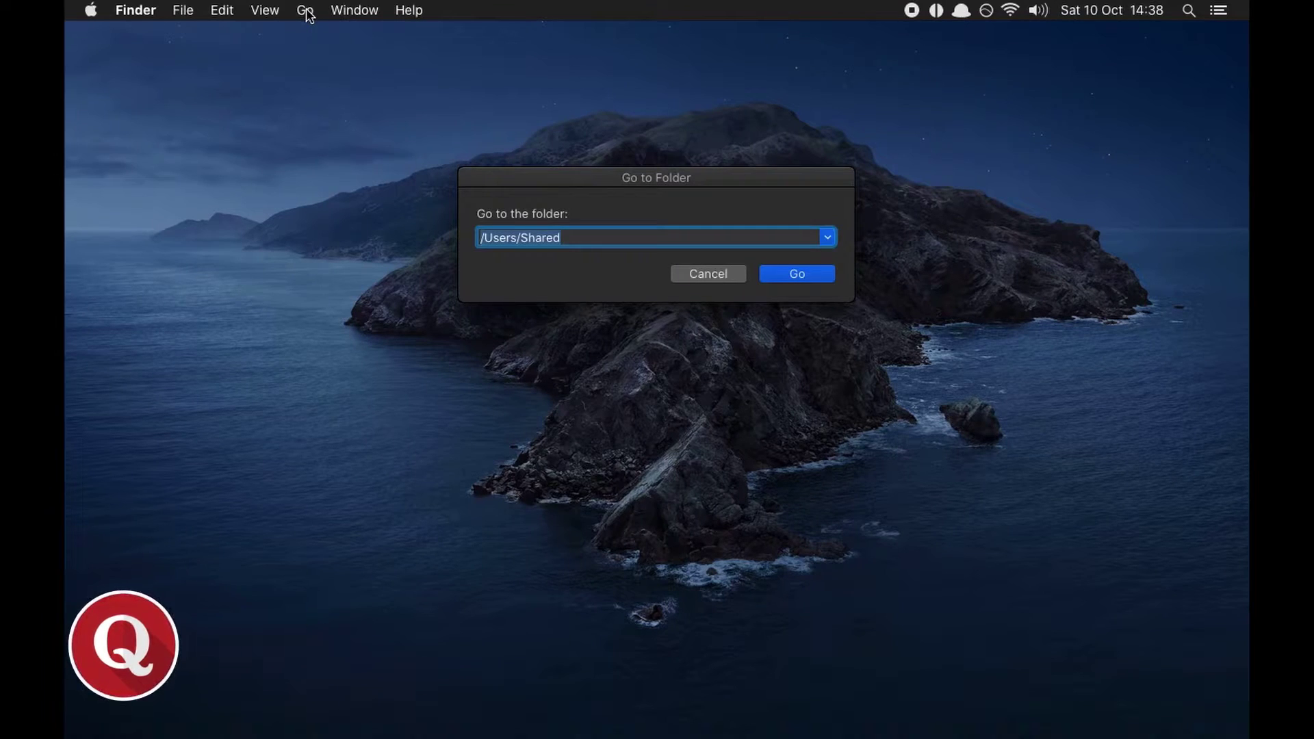
key(Return)
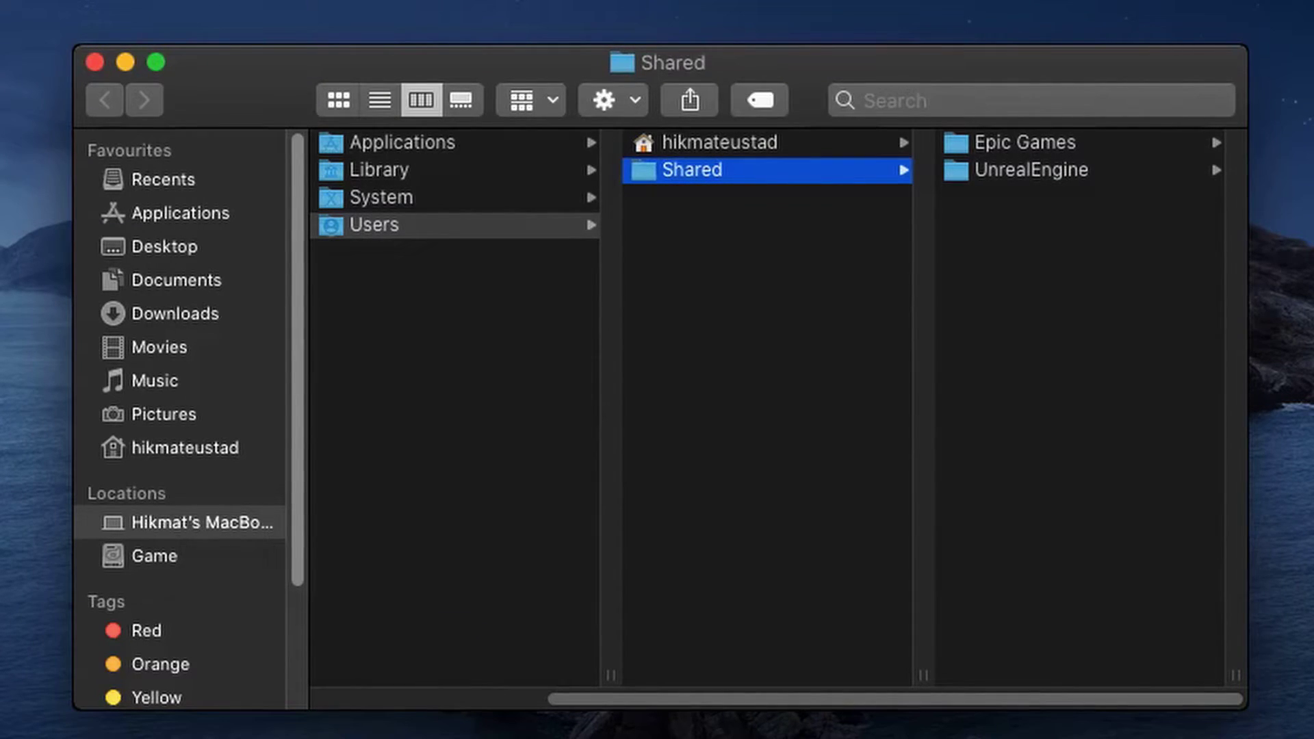
click(1037, 146)
key(Right)
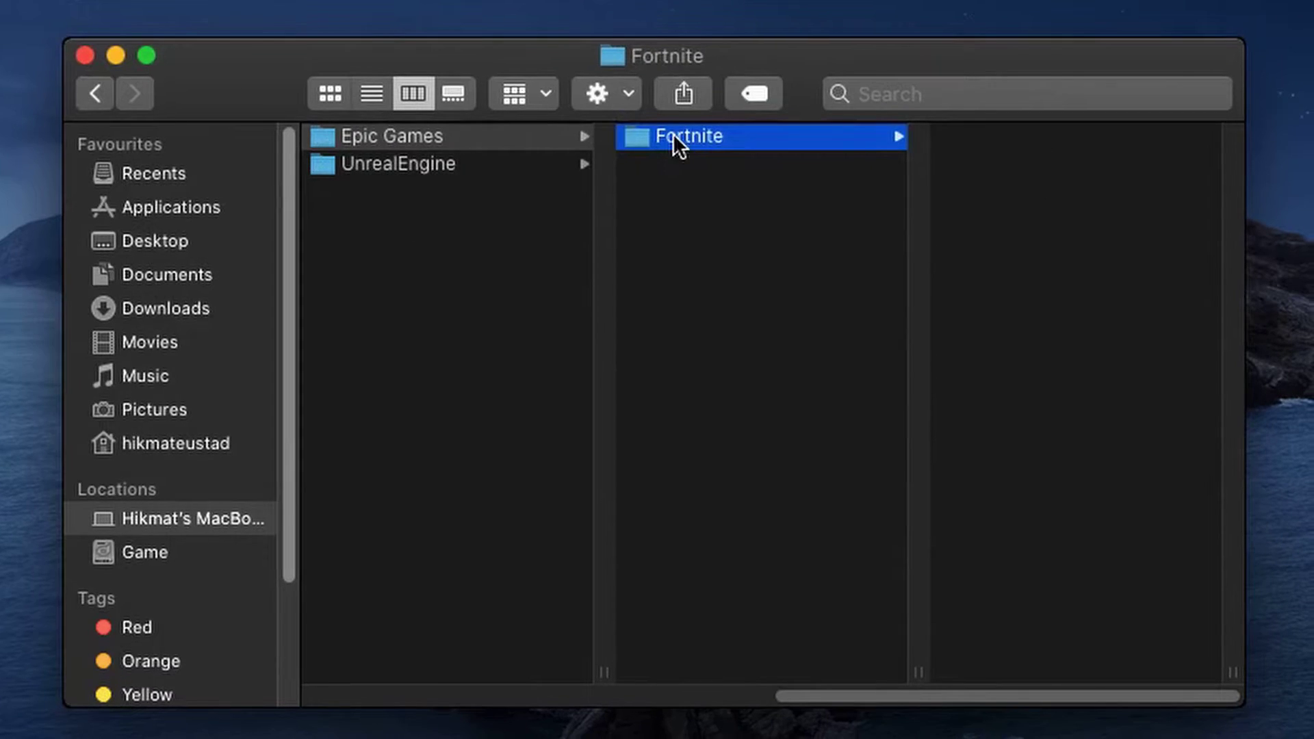
click(622, 100)
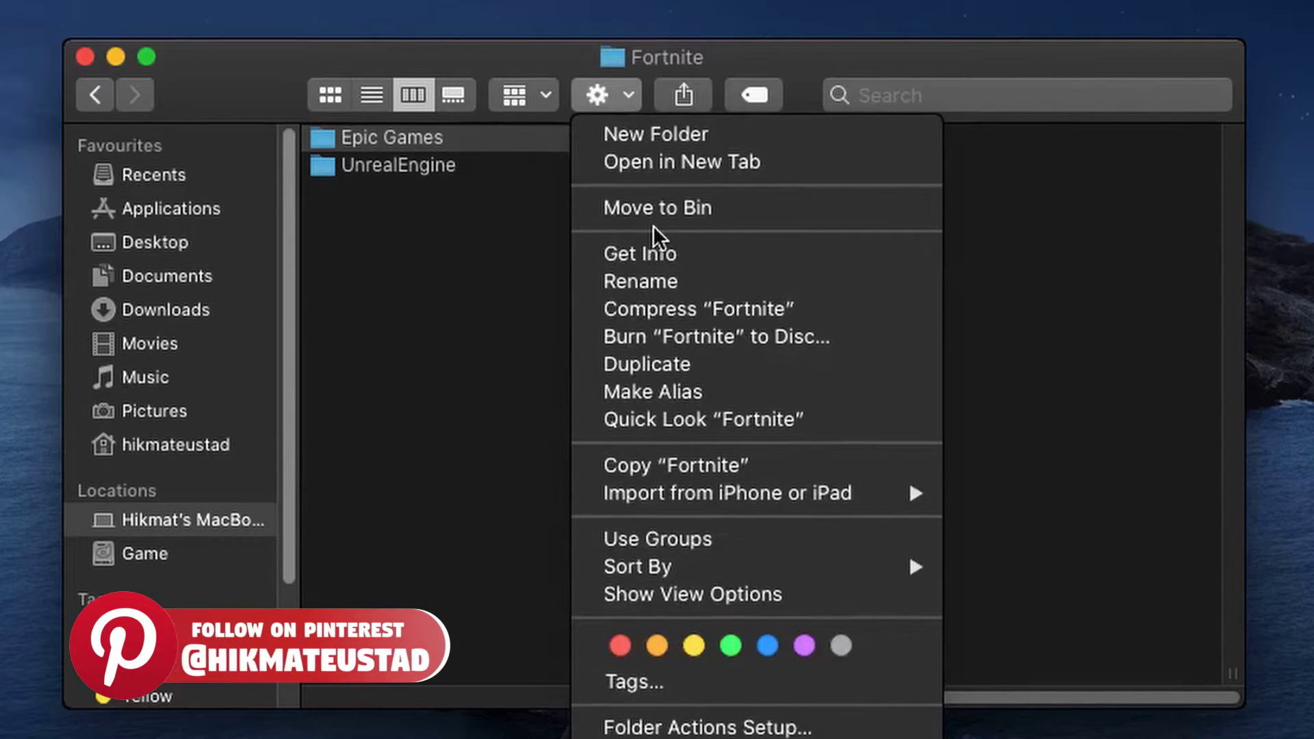
key(Escape)
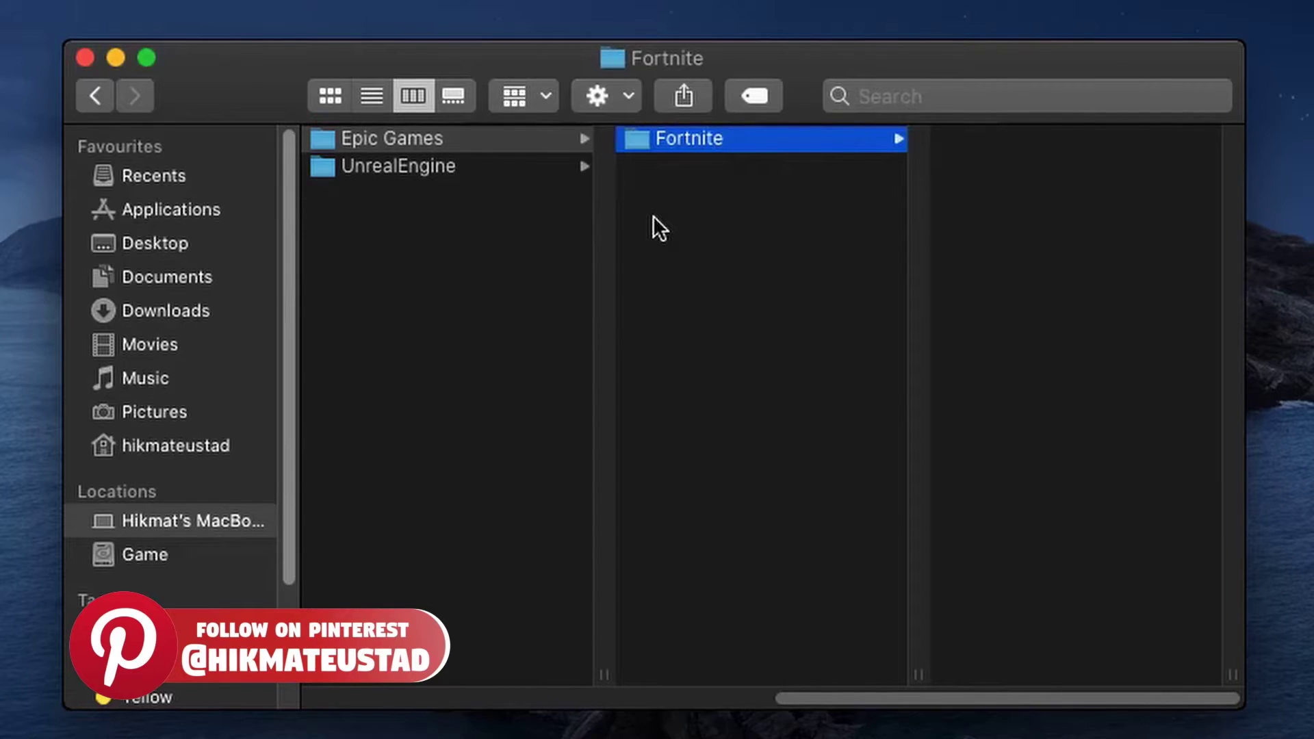
key(super+BackSpace)
- Permanently empty the Bin, deleting its 396 items
mouse_move(1227, 531)
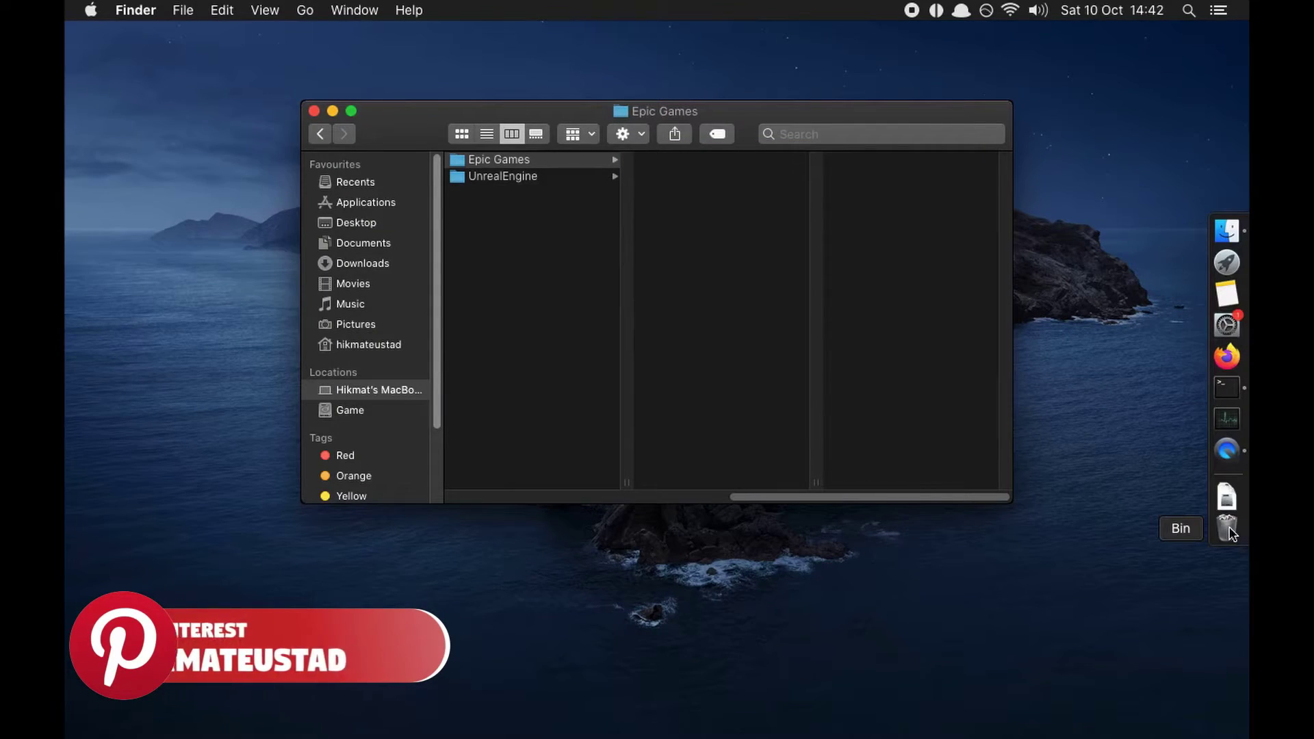
right_click(1229, 532)
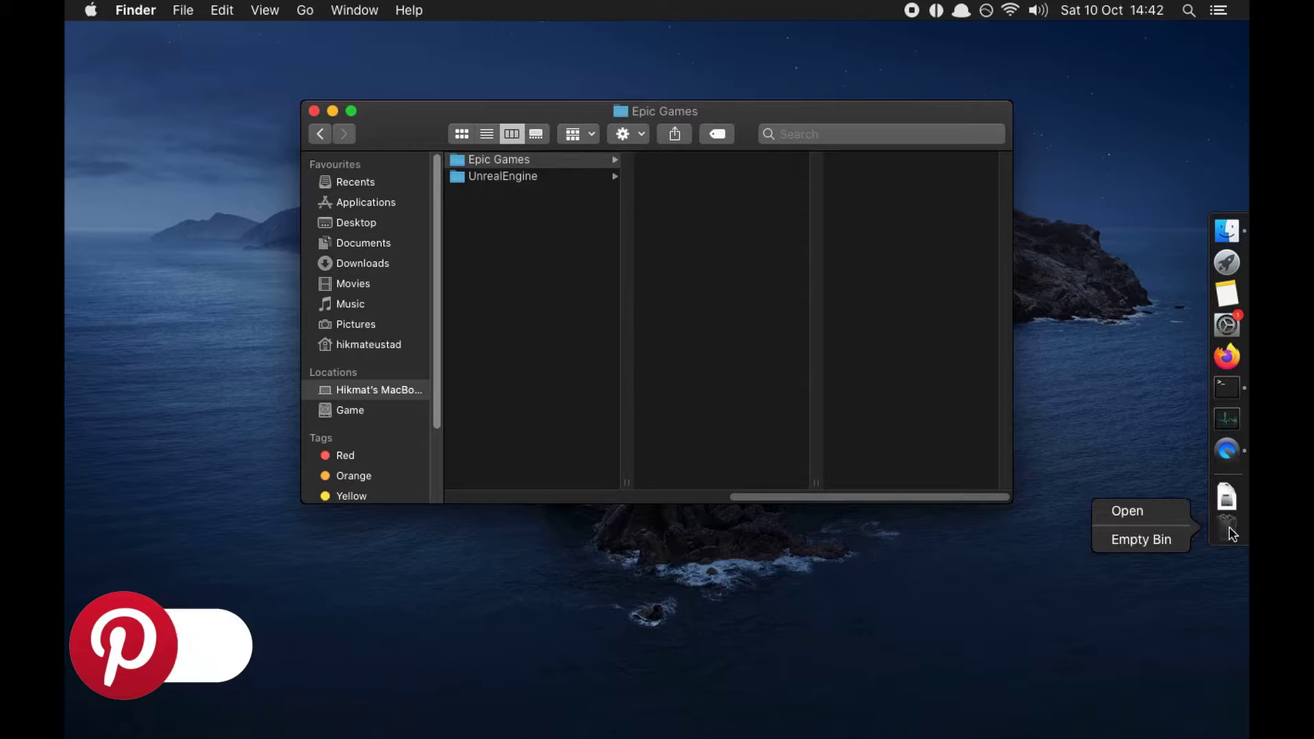
click(1156, 540)
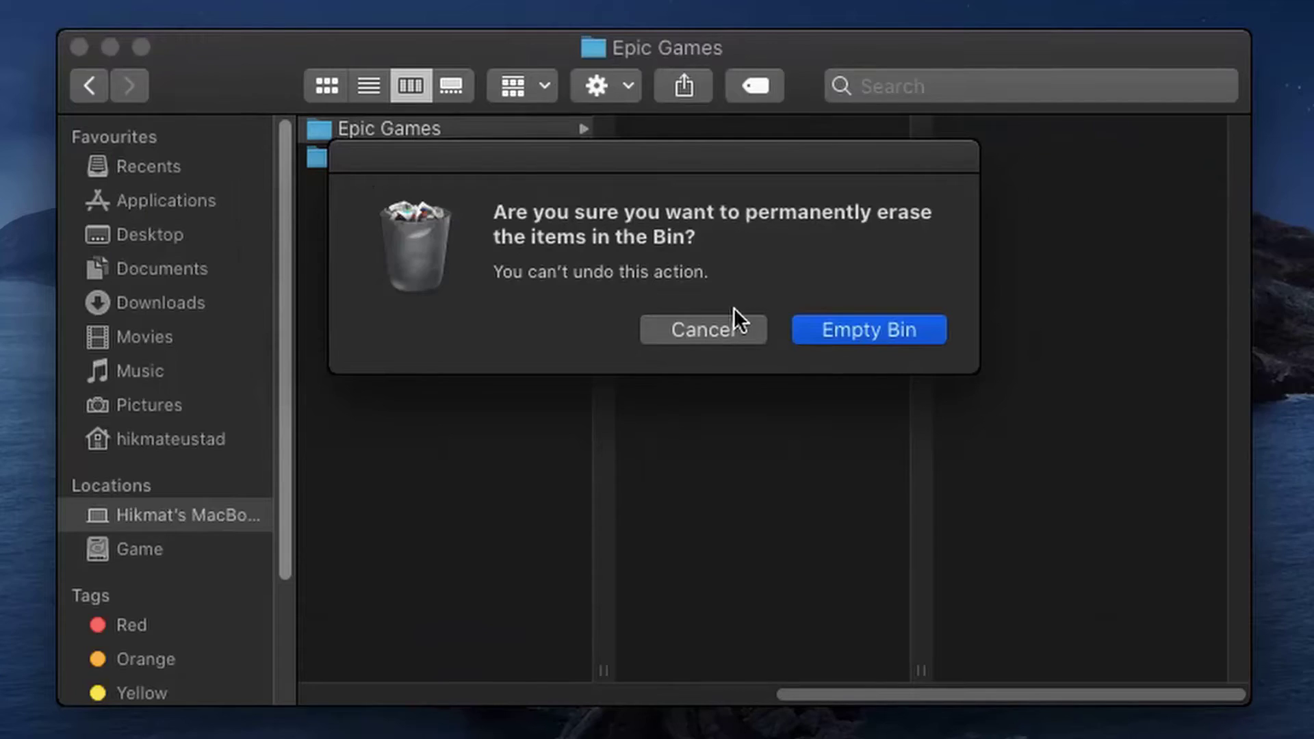
click(849, 327)
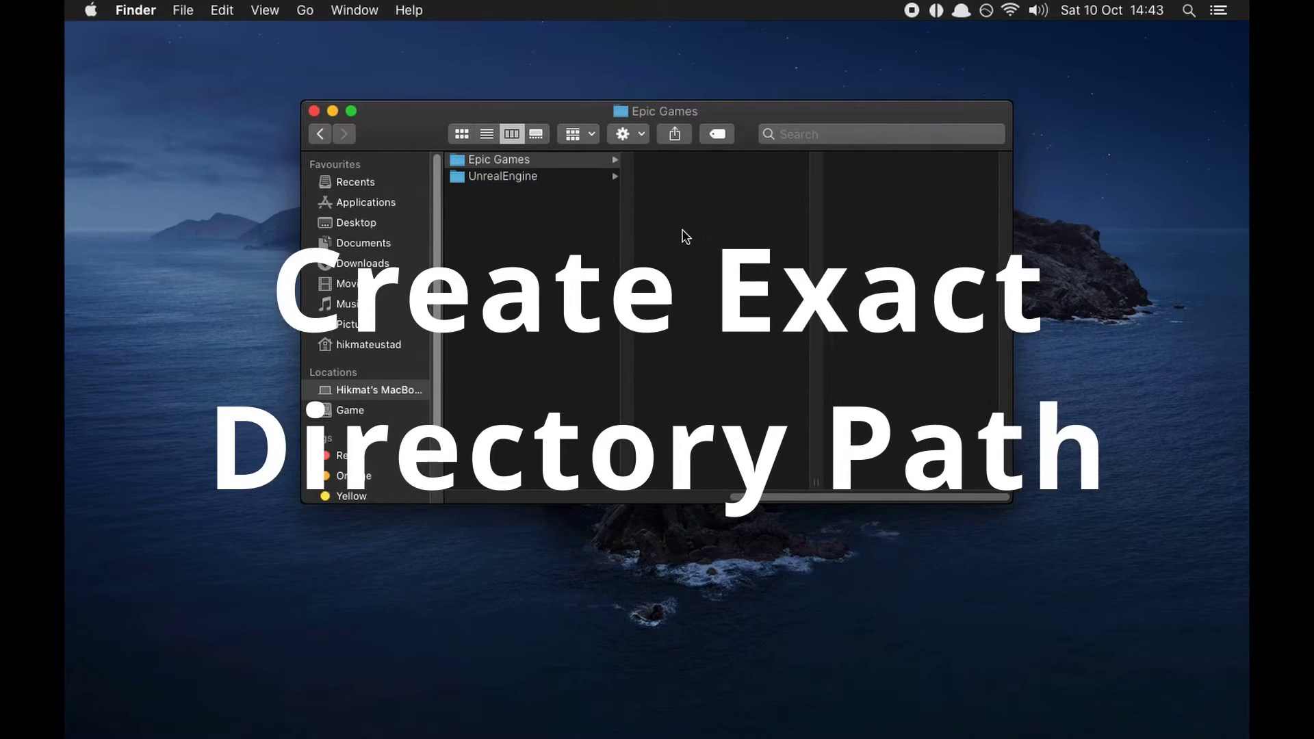
- Show the Game drive in the lower Finder window and create a folder named Users on it
click(332, 111)
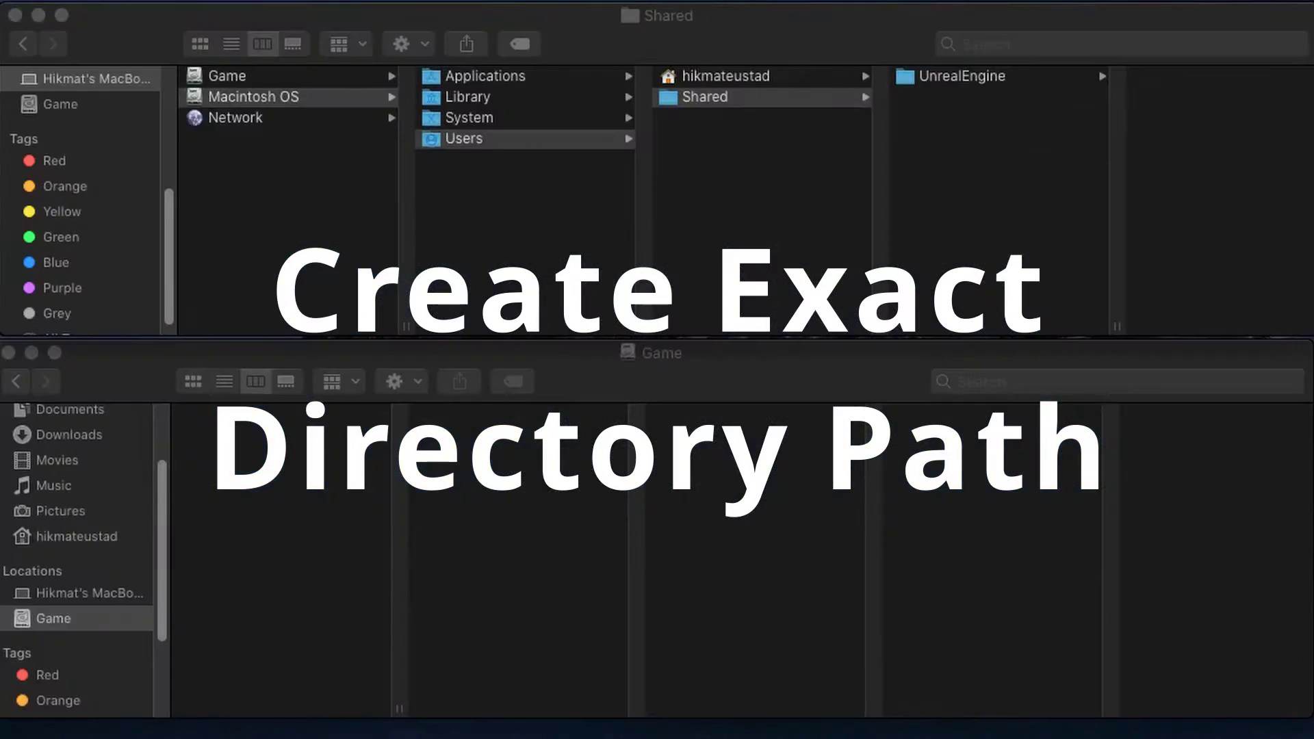
click(844, 46)
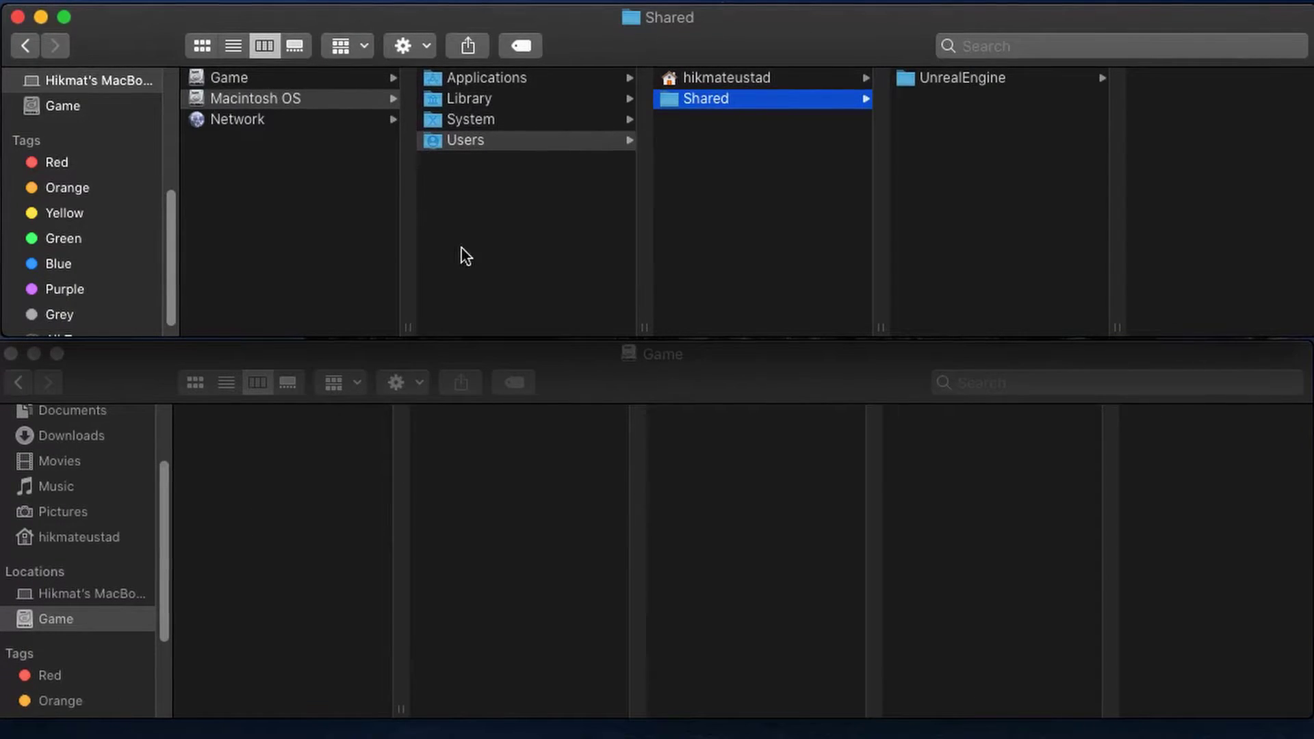
click(540, 142)
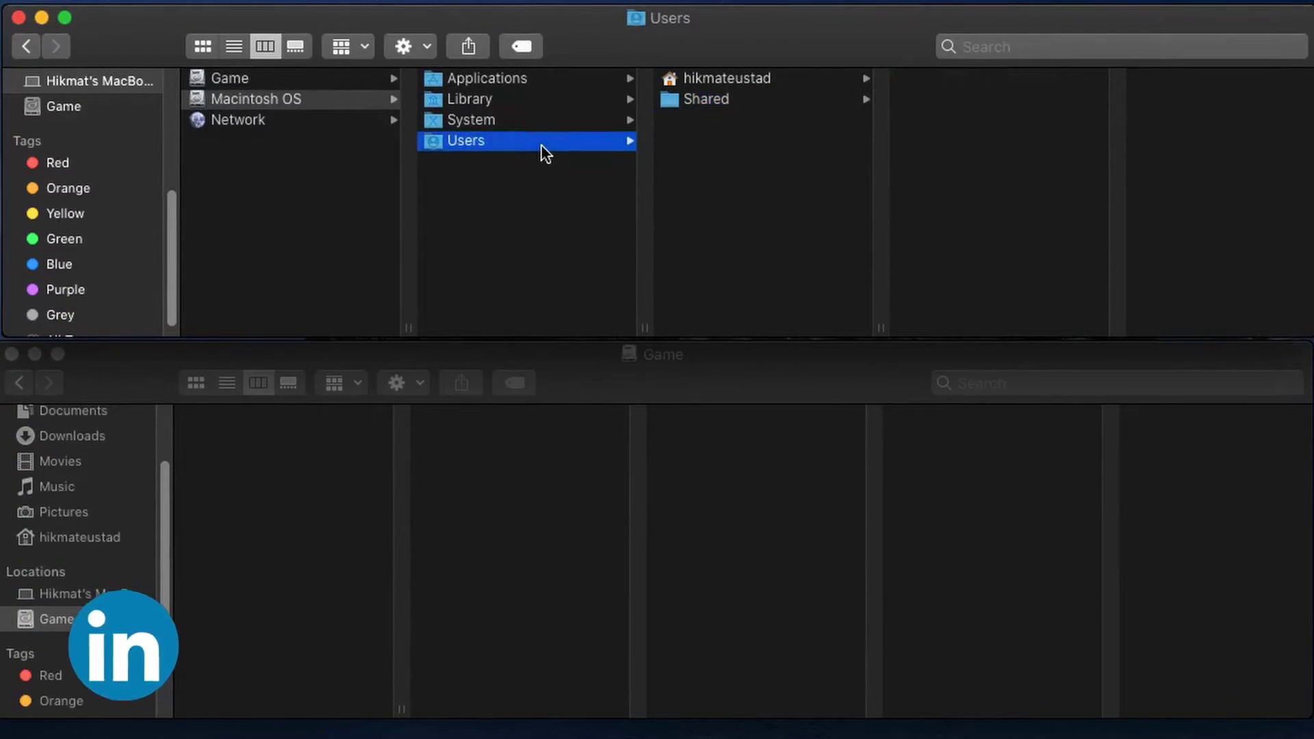
click(684, 101)
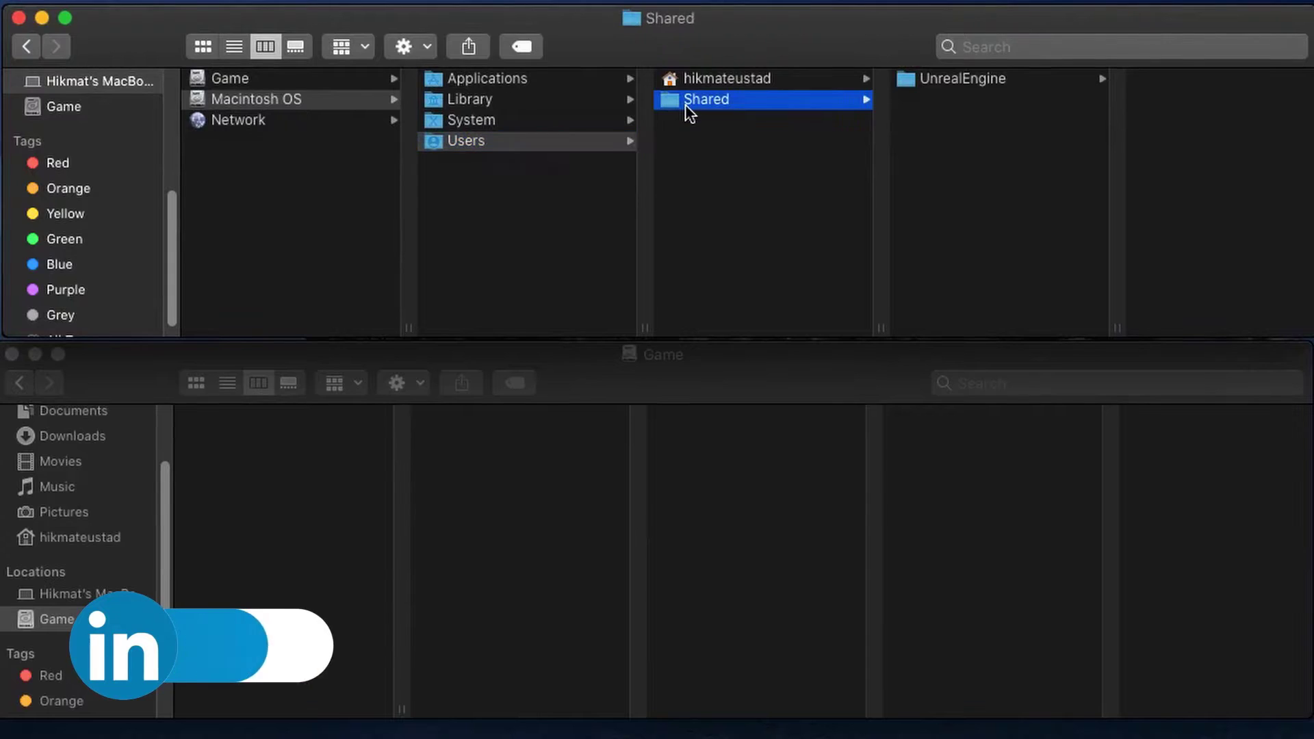
click(56, 619)
key(Down)
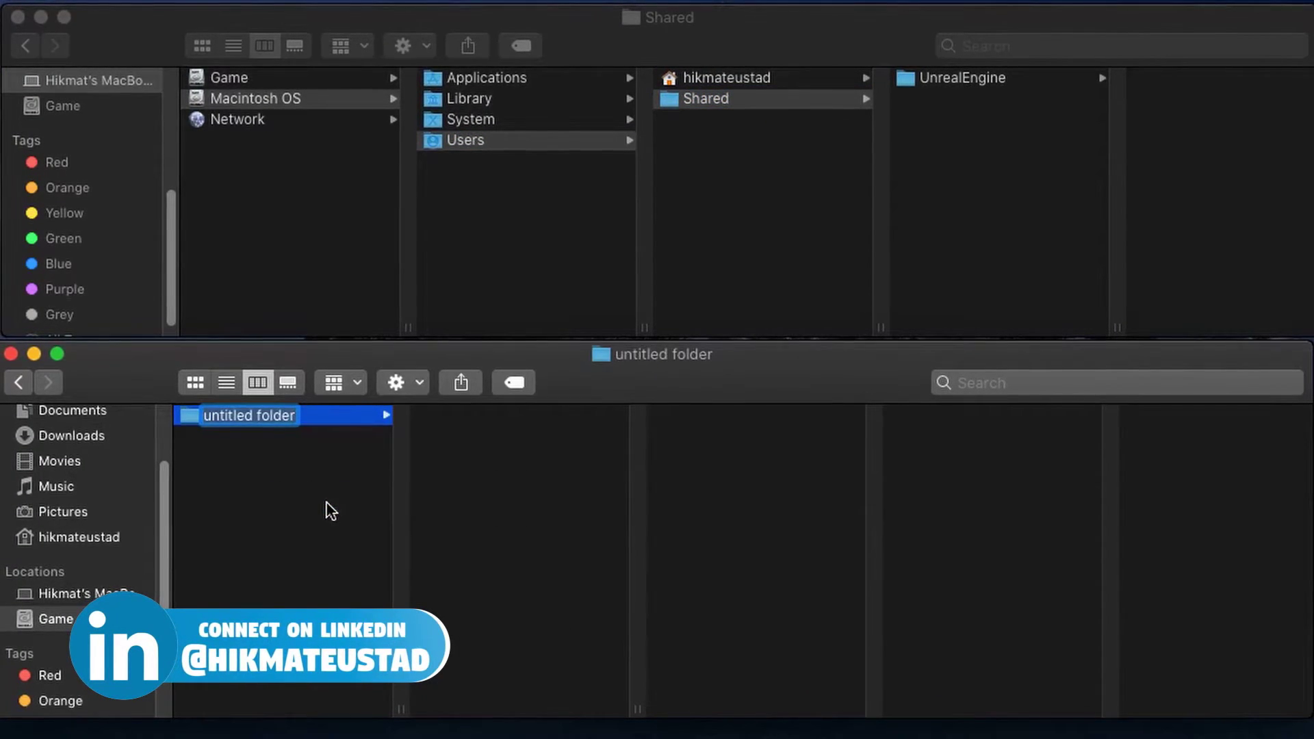
key(Return)
text(Users)
key(Return)
- Inside Users create a folder named Shared, then an Epic Games folder inside Shared
right_click(479, 475)
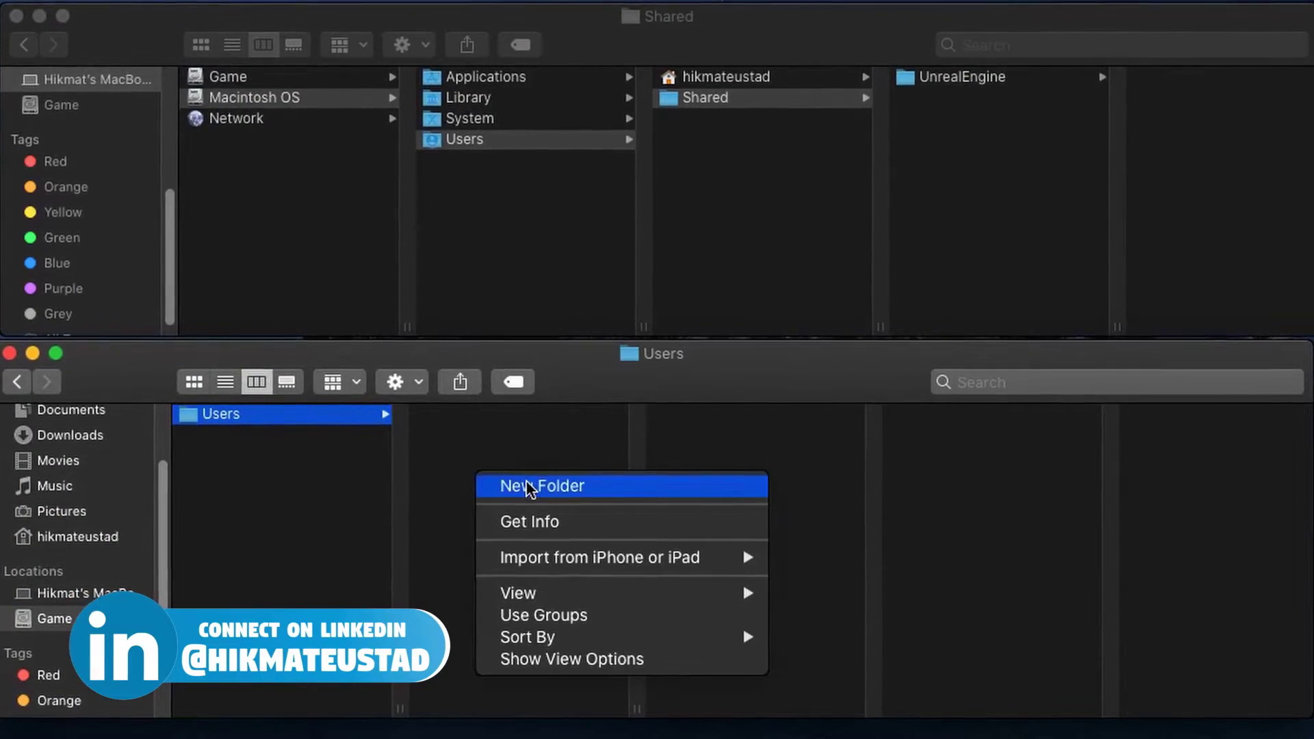
click(536, 483)
key(Down)
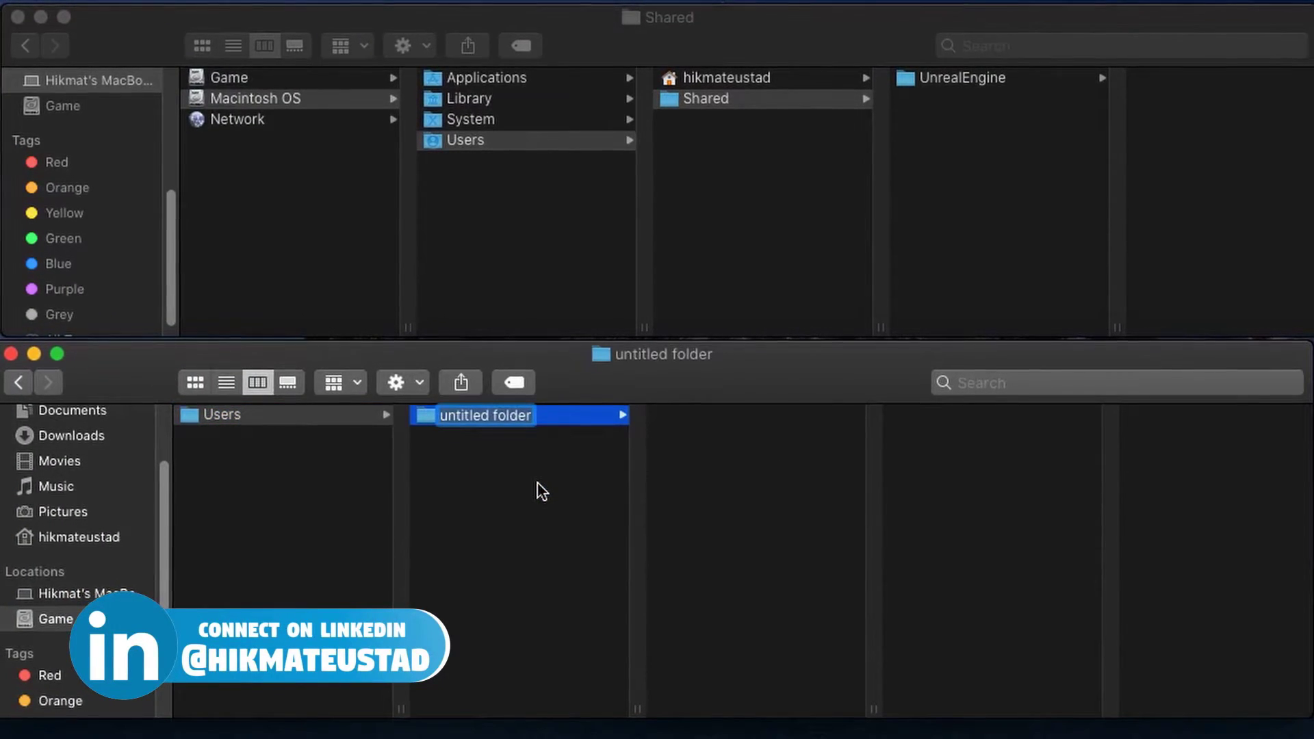
key(Return)
text(Shared)
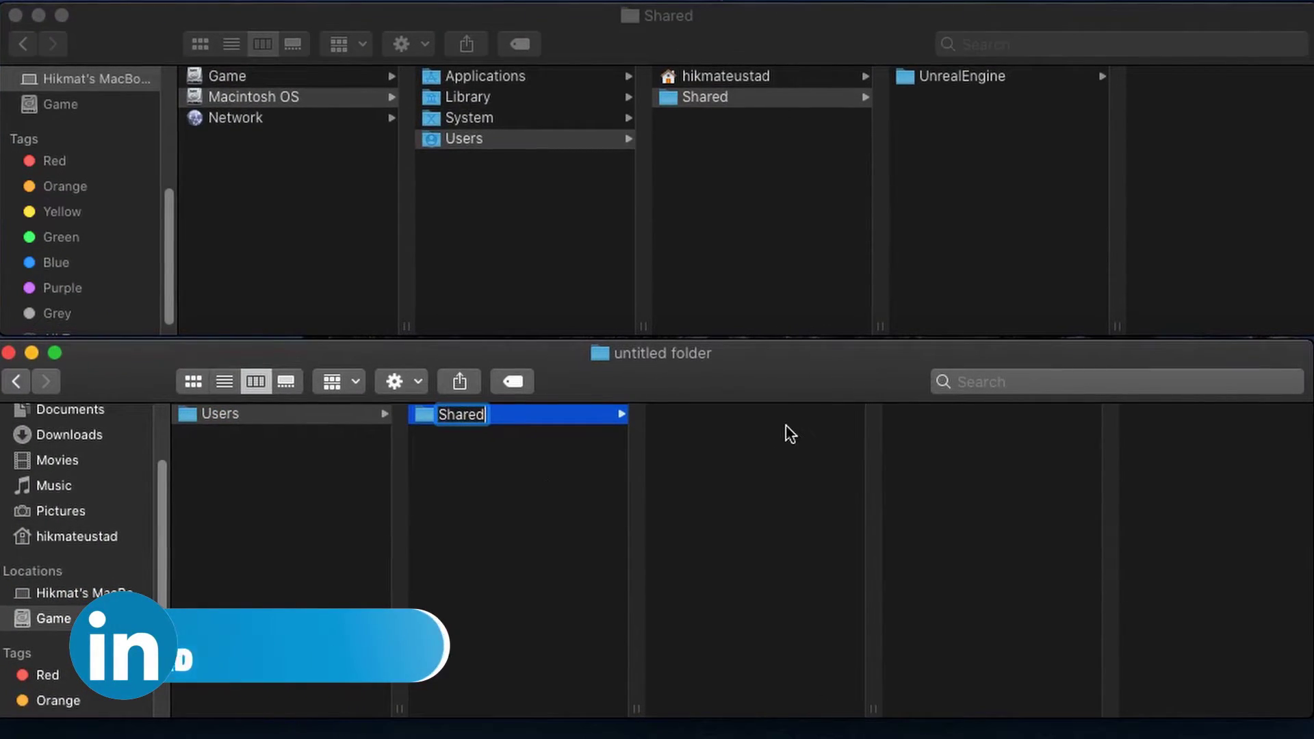
key(Return)
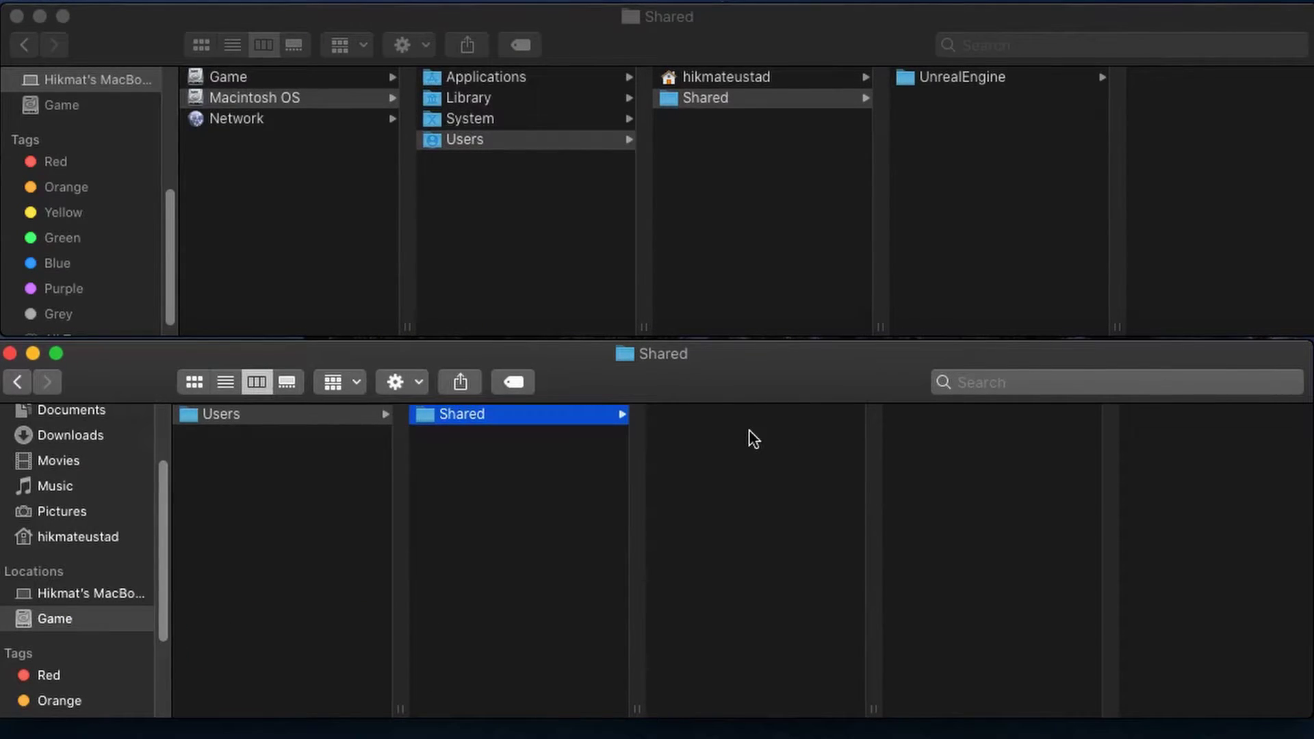
right_click(751, 438)
click(786, 446)
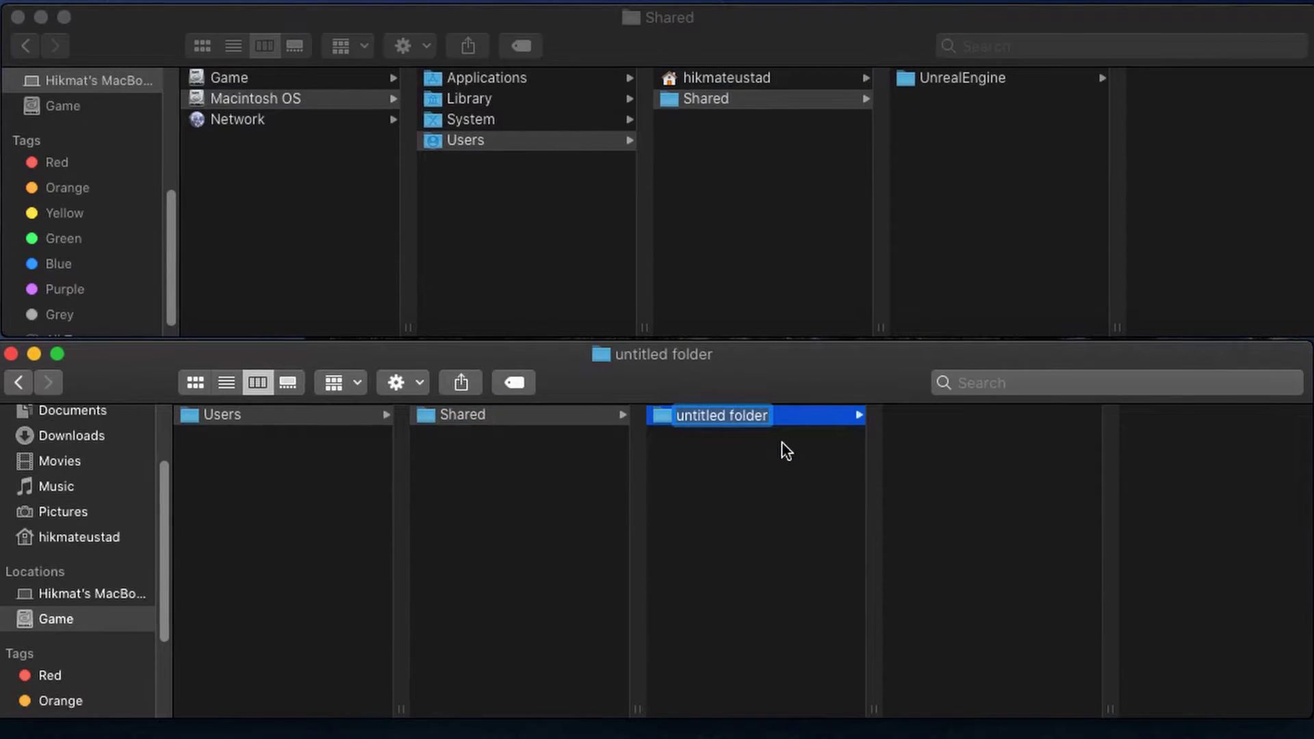
text(Epic Ga)
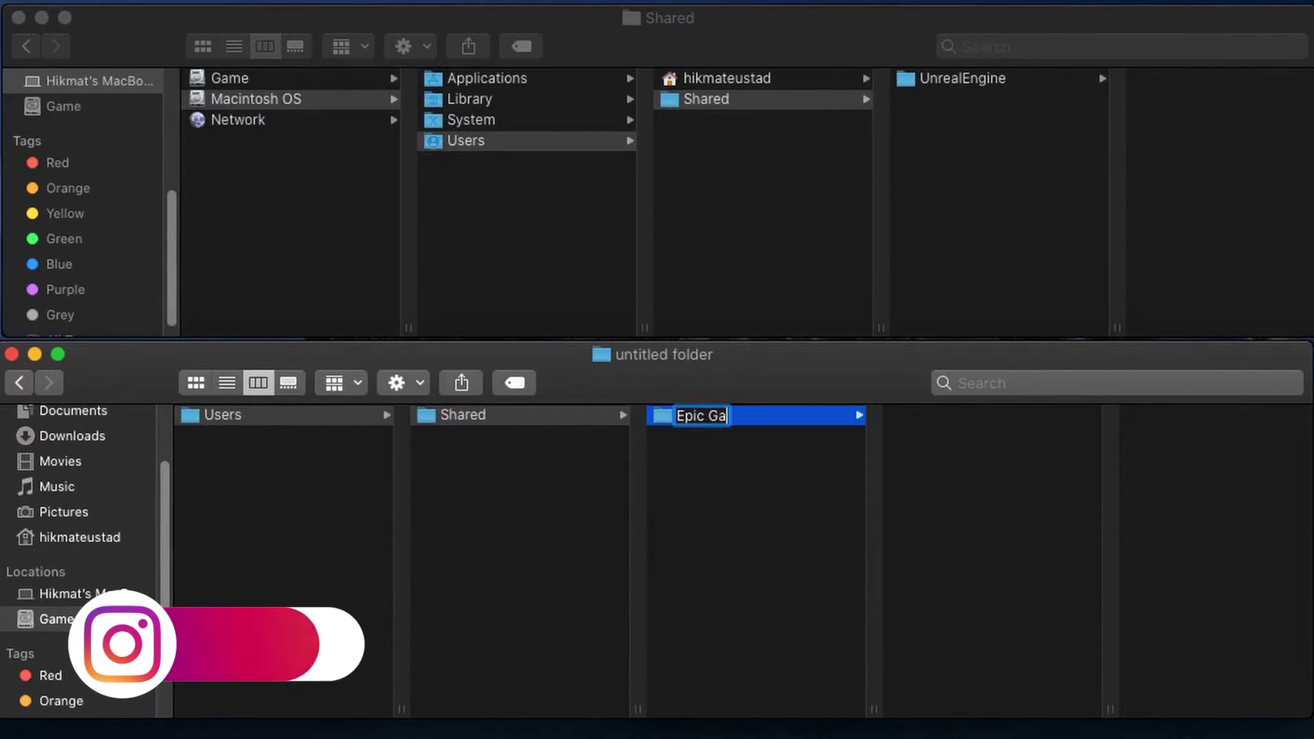
text(mes)
key(Return)
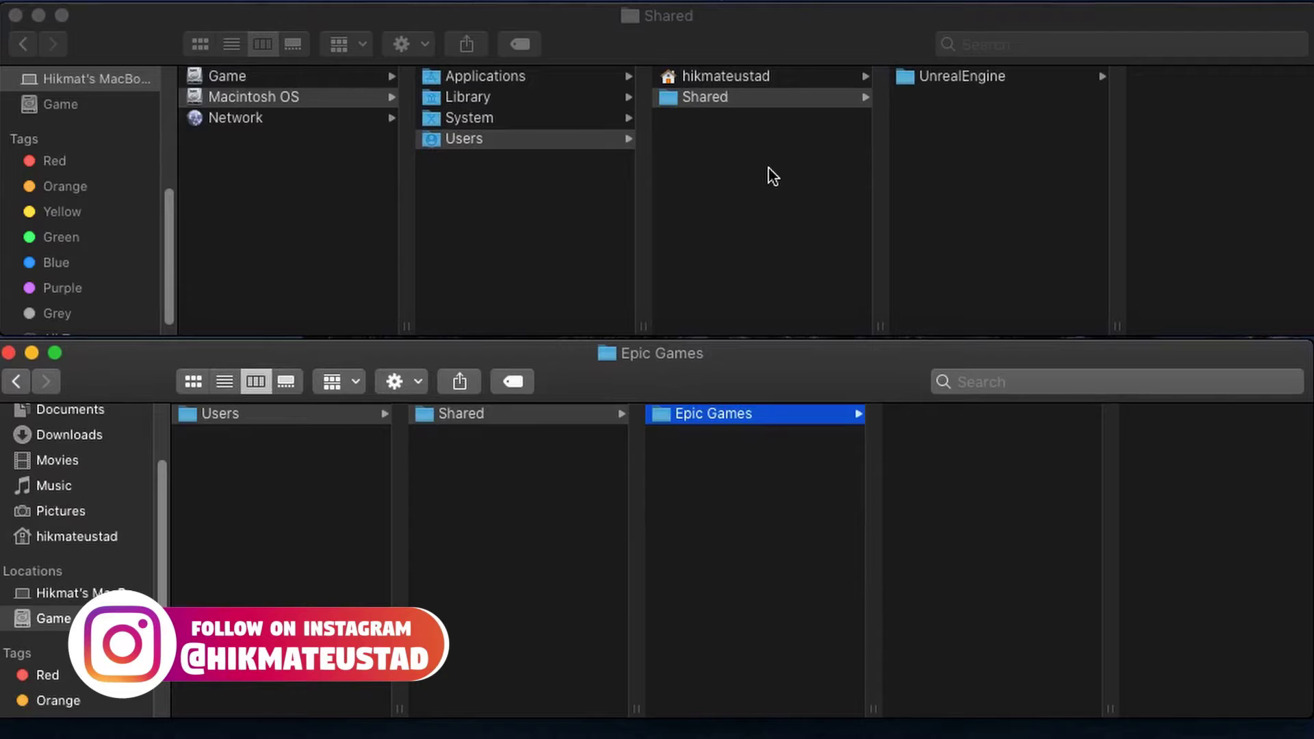
- Select the system's Shared folder and open a Terminal session there from the Action menu
click(773, 176)
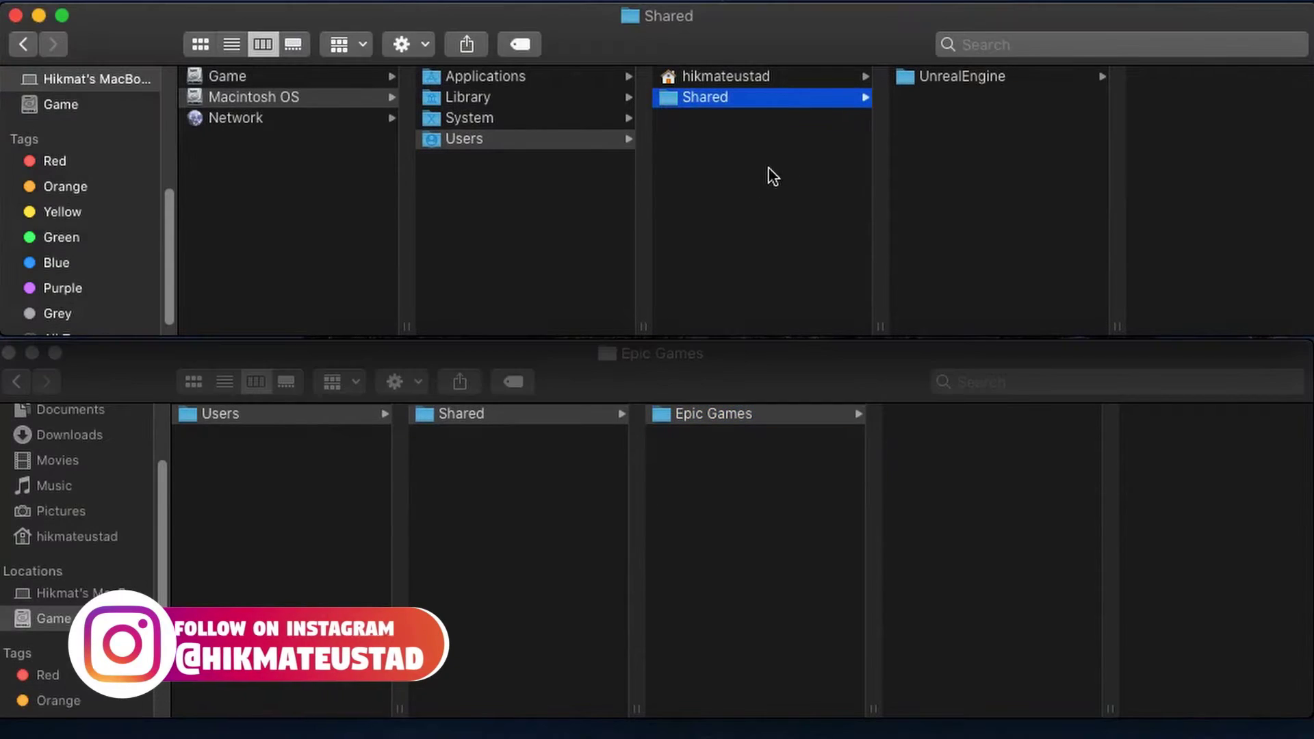
click(770, 175)
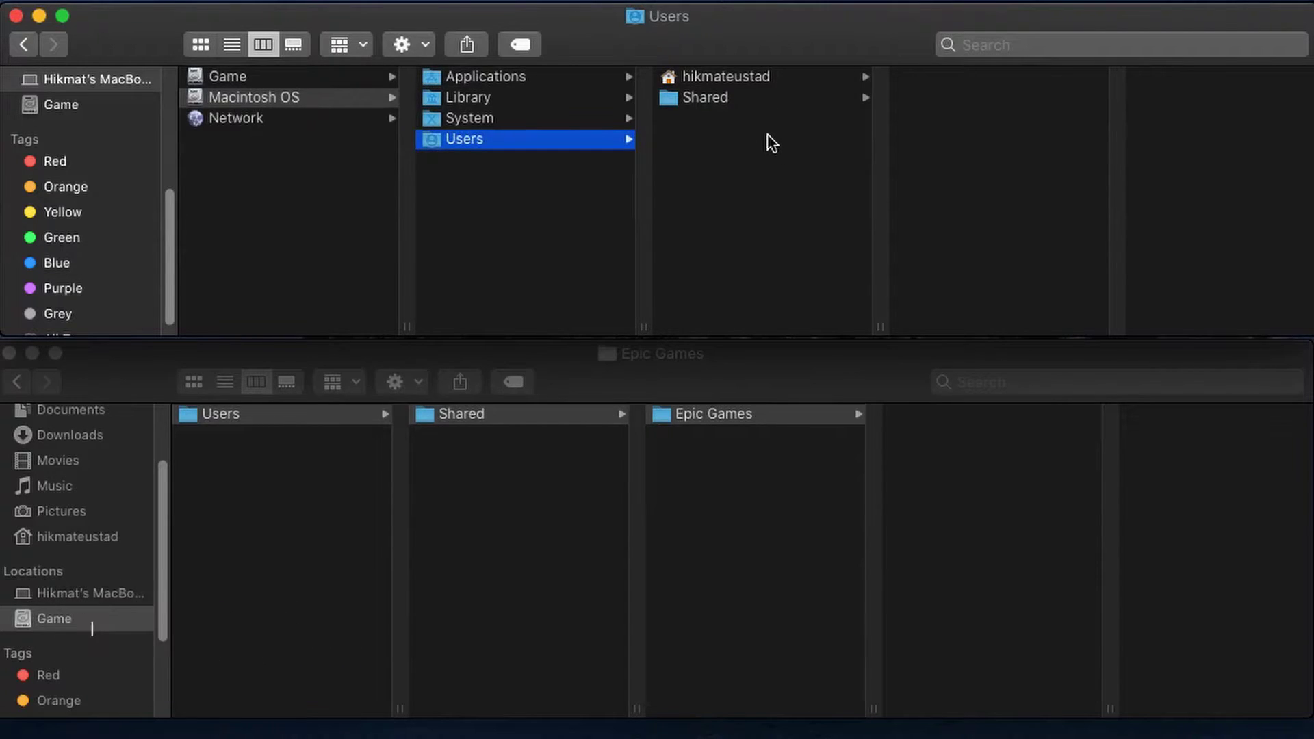
right_click(768, 137)
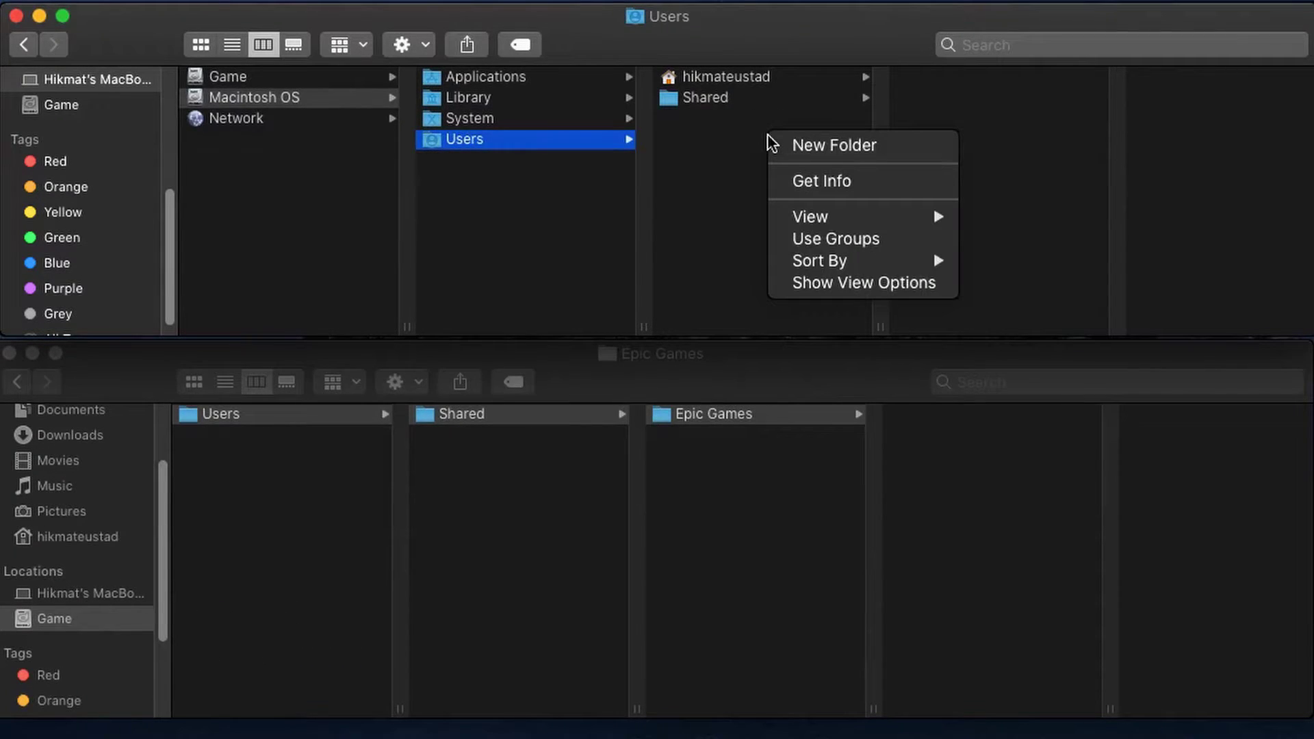
click(702, 104)
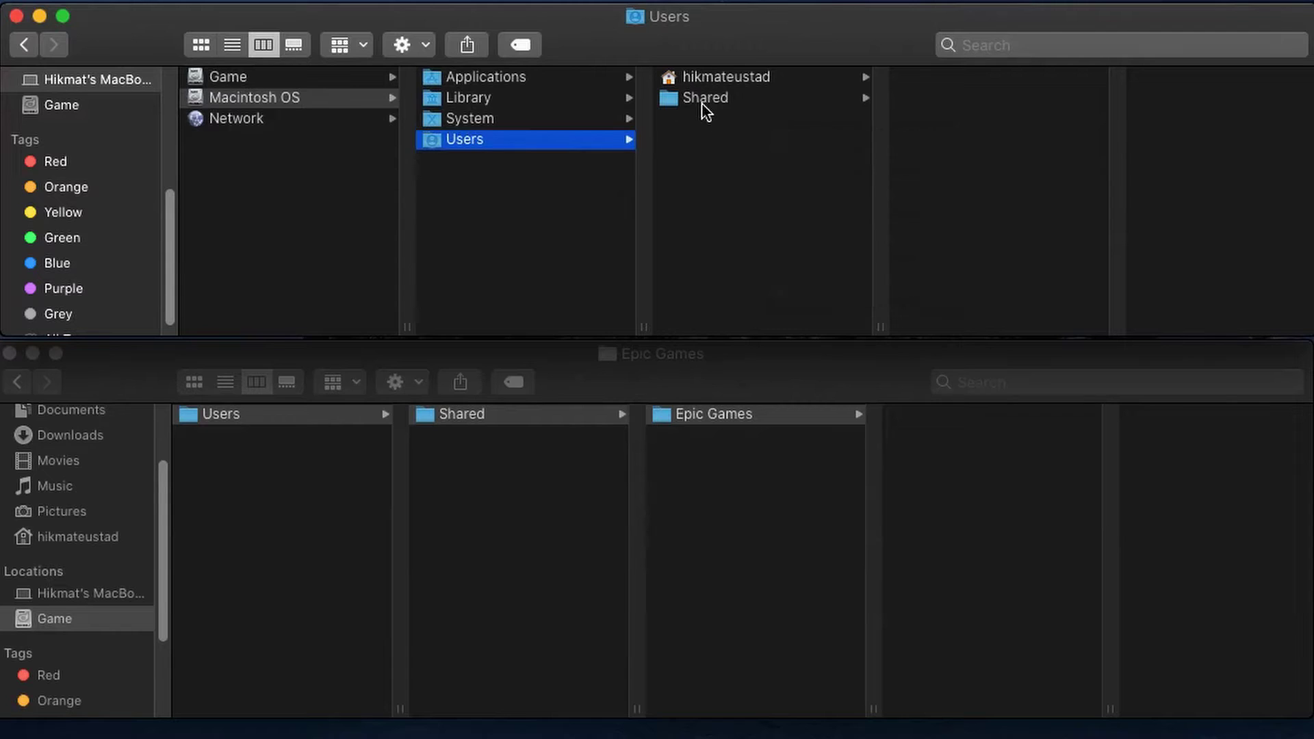
click(705, 103)
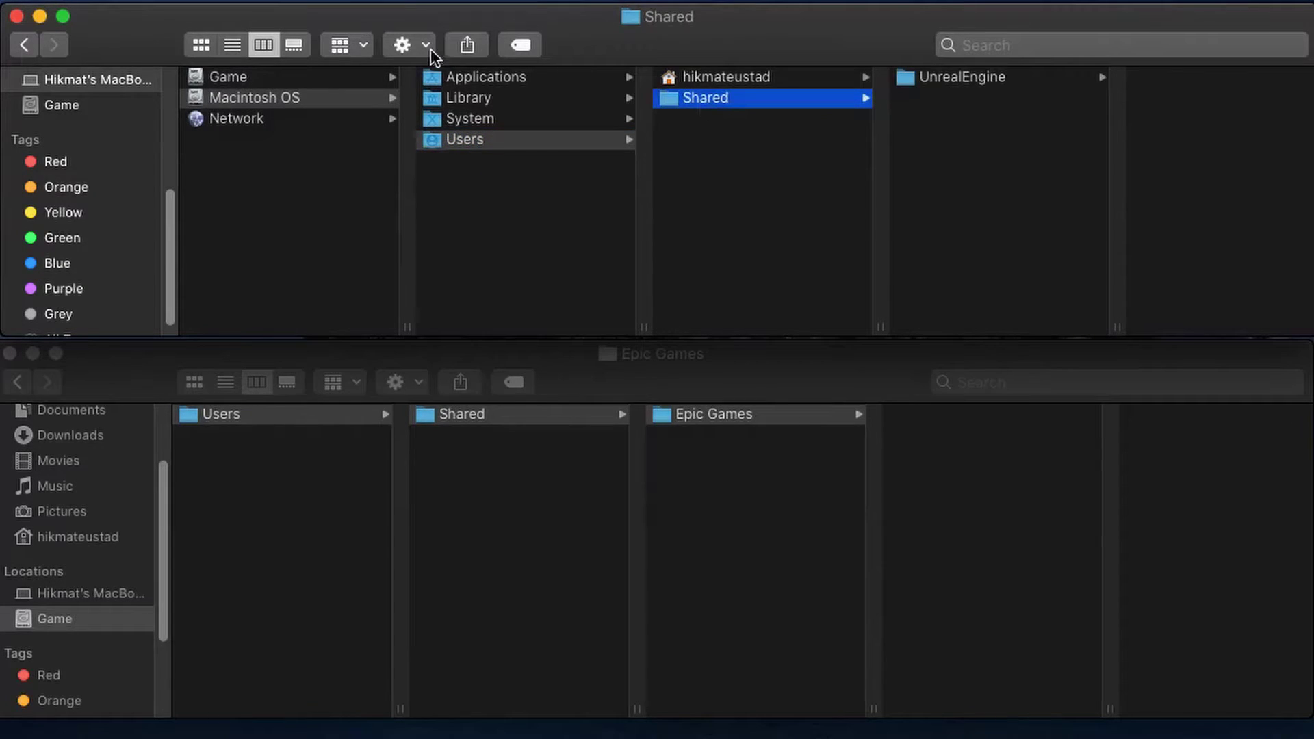
click(409, 45)
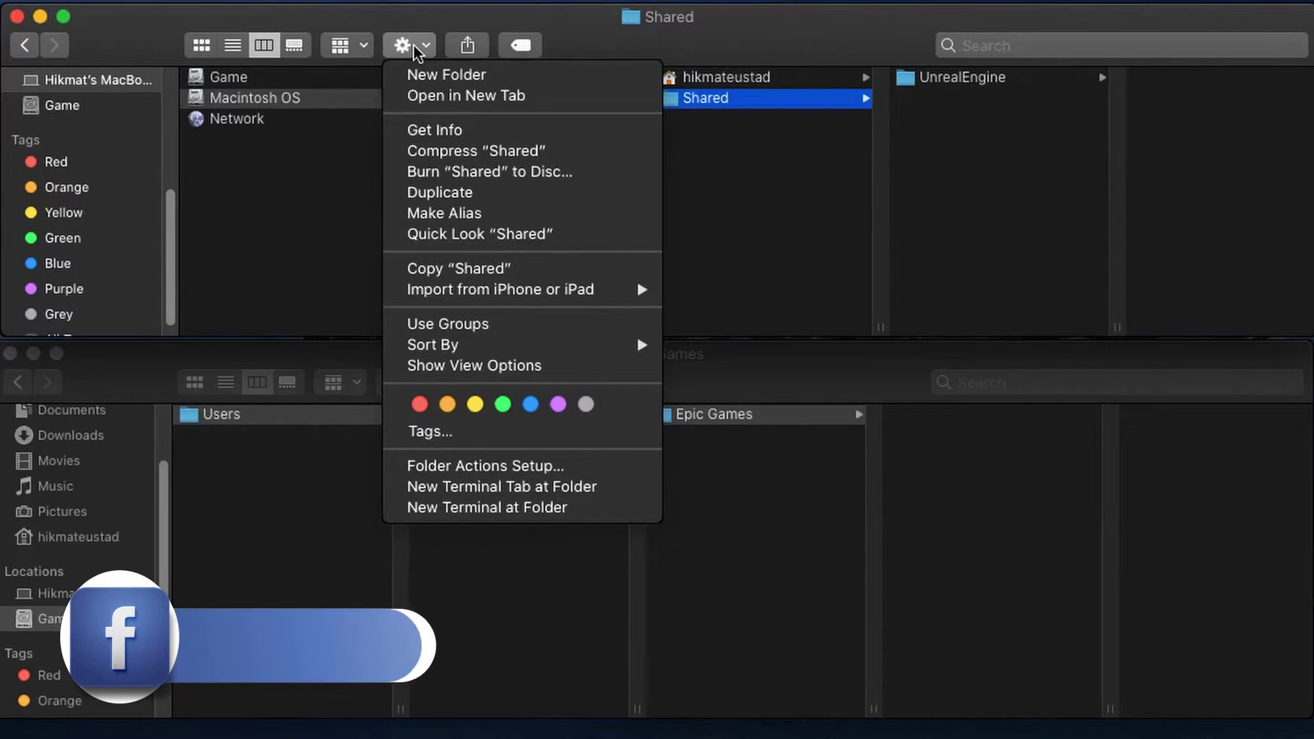
click(489, 510)
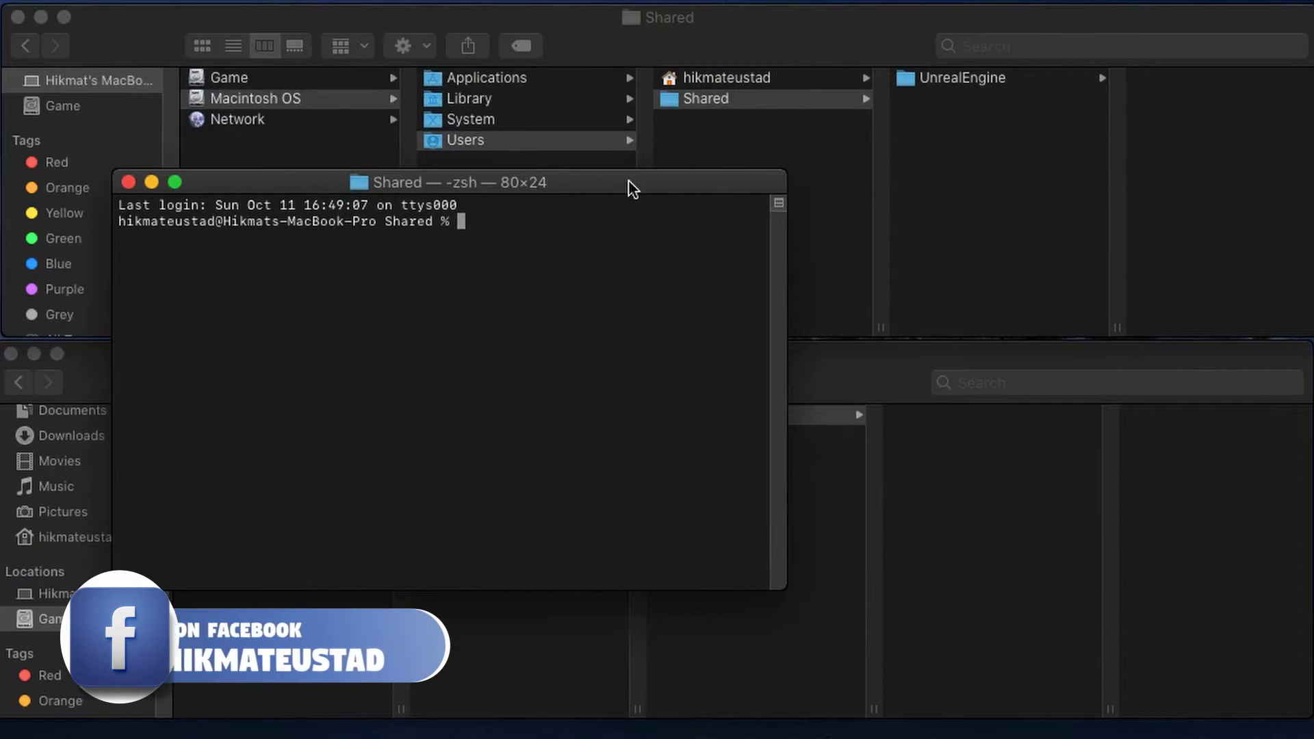
- Move the Terminal window below the Finder windows and widen it from 80 to 138 columns
drag(628, 181, 924, 441)
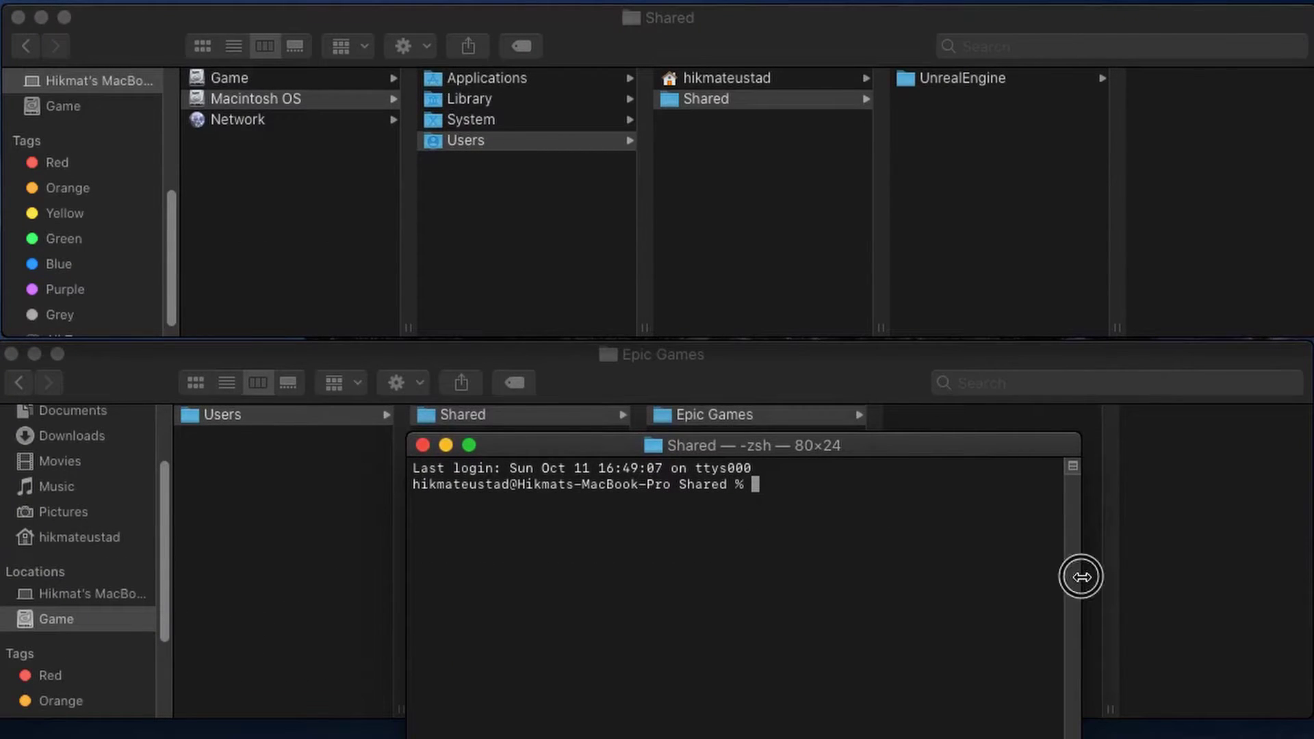
drag(1081, 577, 1313, 546)
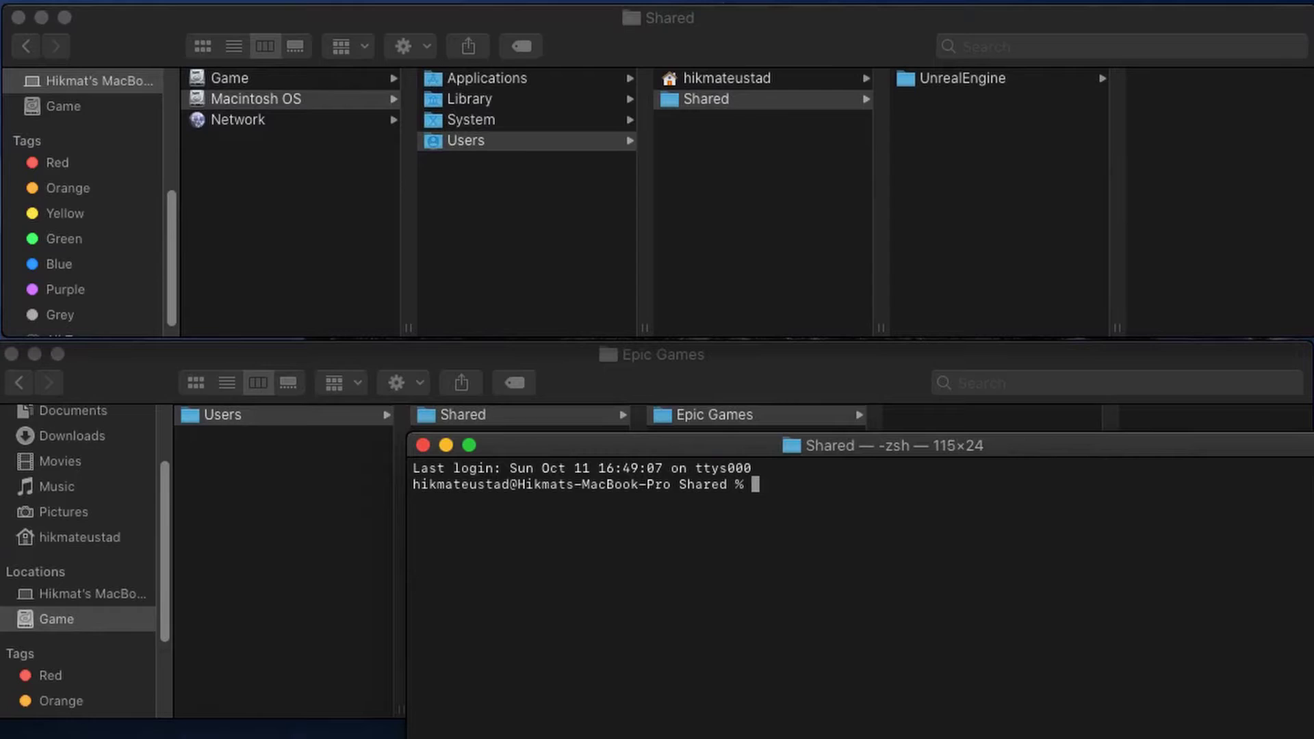
drag(945, 448, 710, 461)
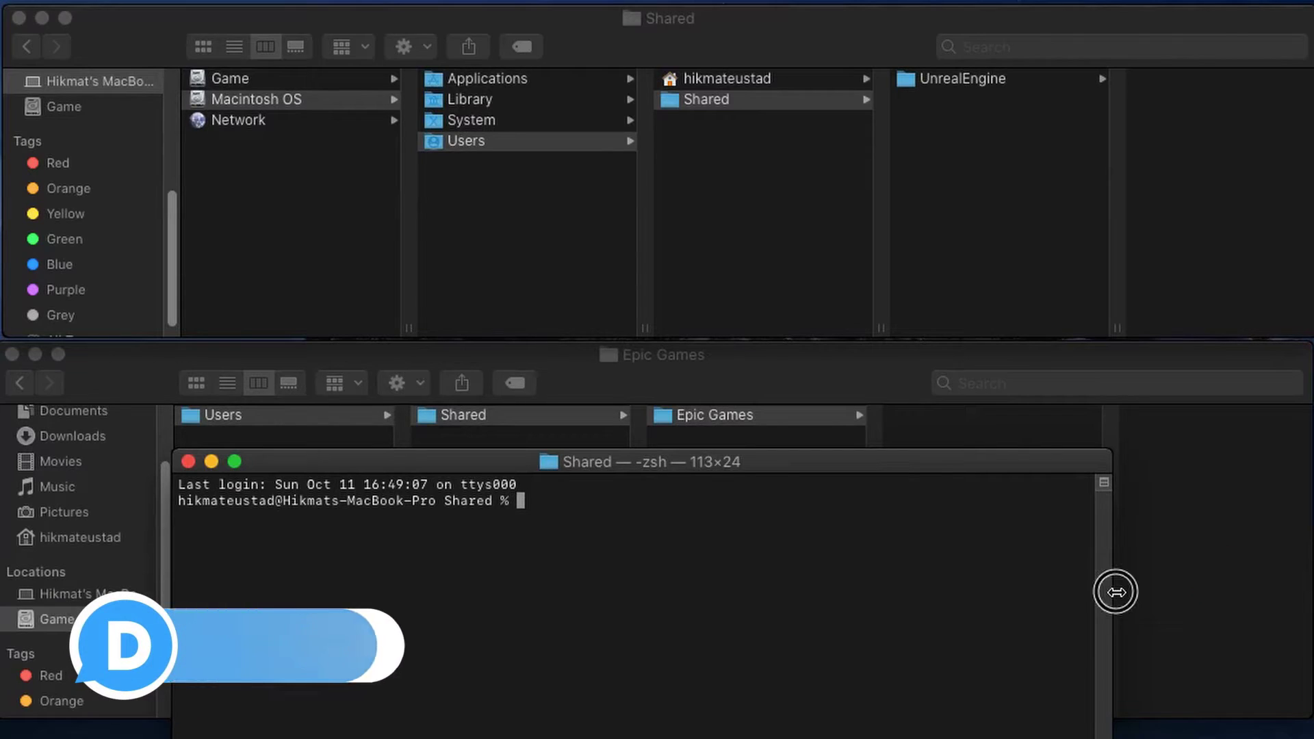
drag(1114, 590, 1308, 574)
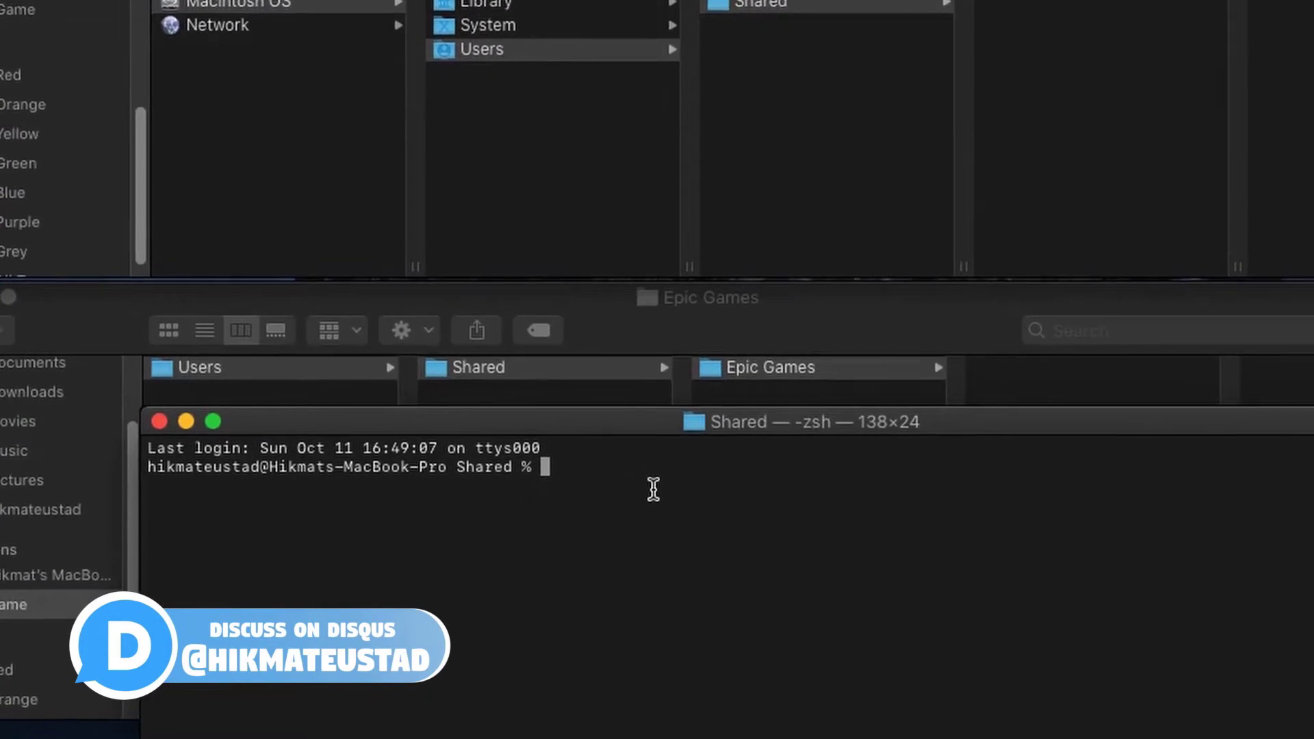
- Check the path with pwd, then run ln -s /Volumes/Game/Users/Shared/Epic\ Games /Users/Shared/Epic\ Games
text(pwd)
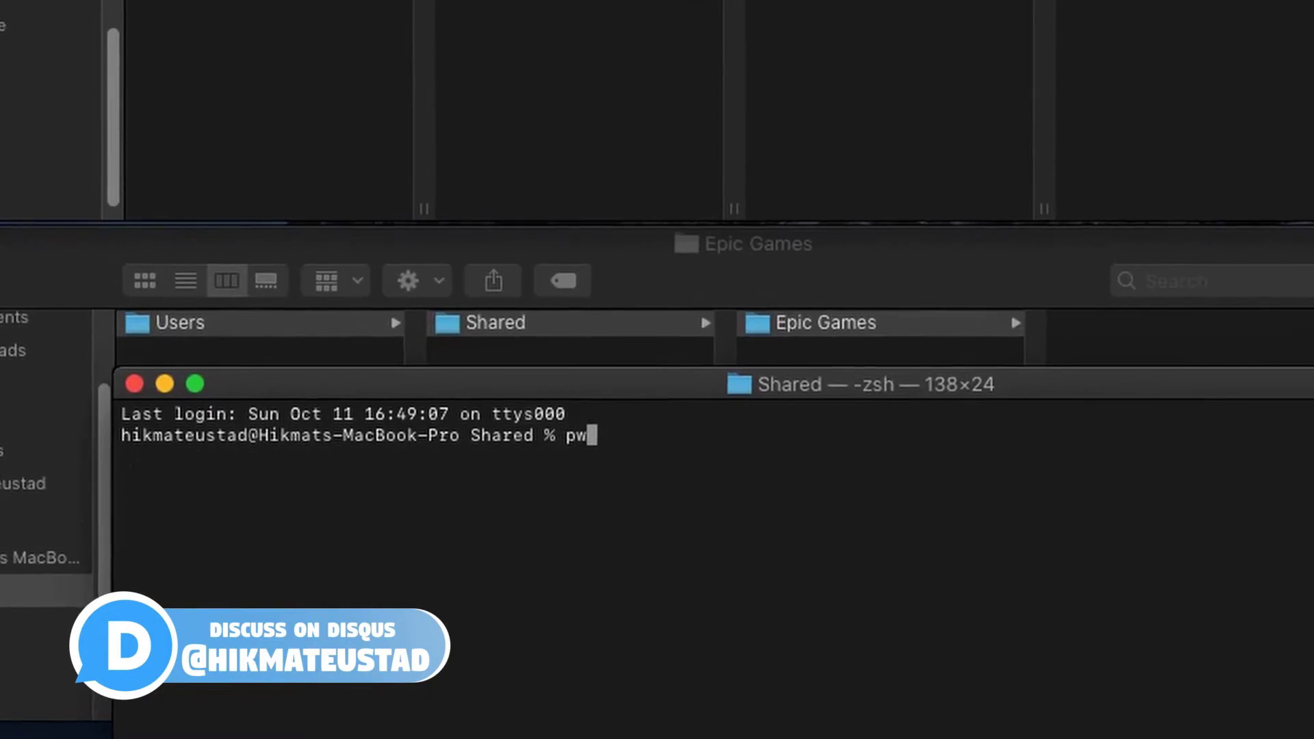
key(Return)
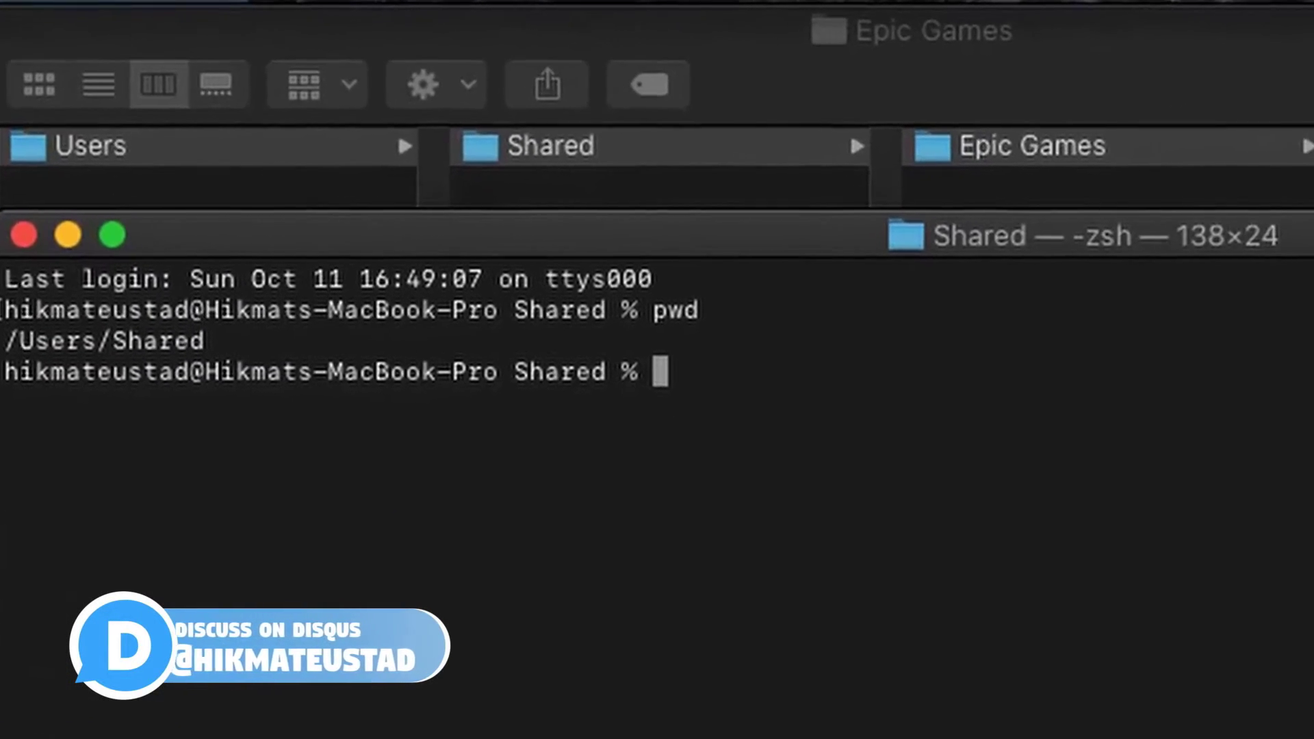
text(ln -s)
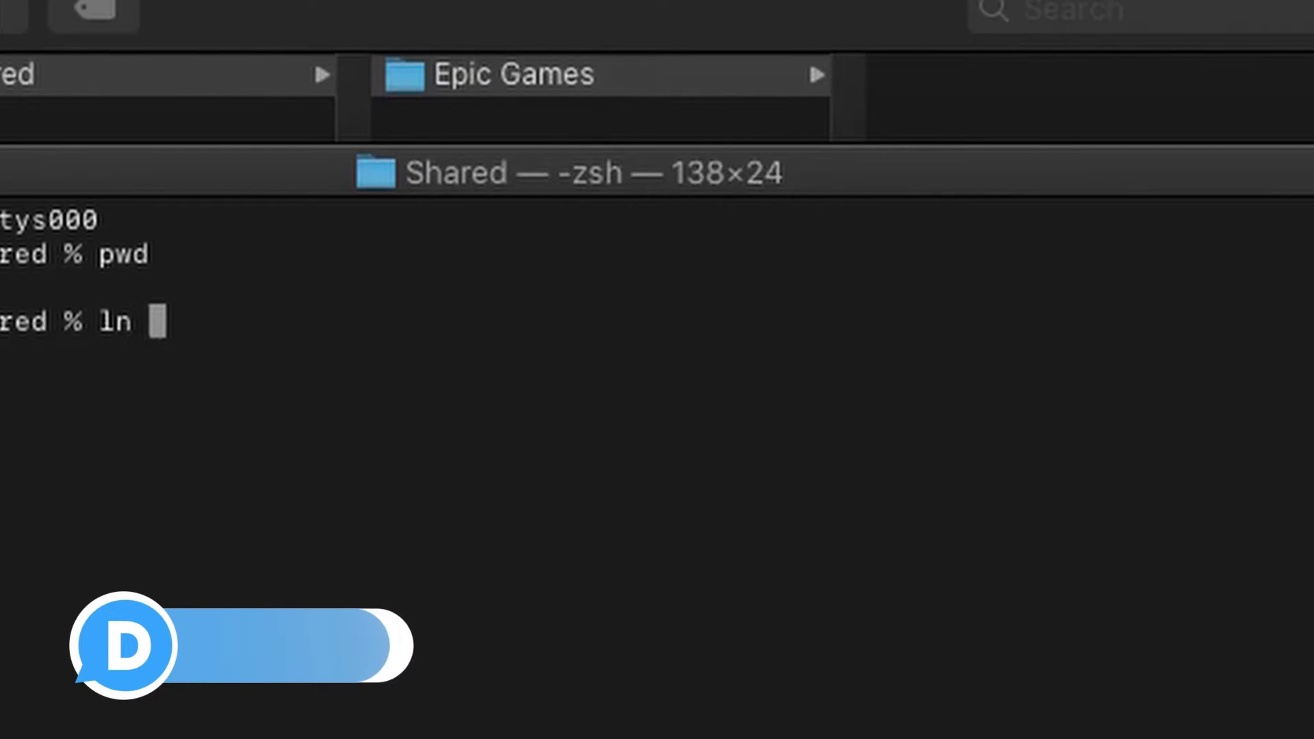
text( /)
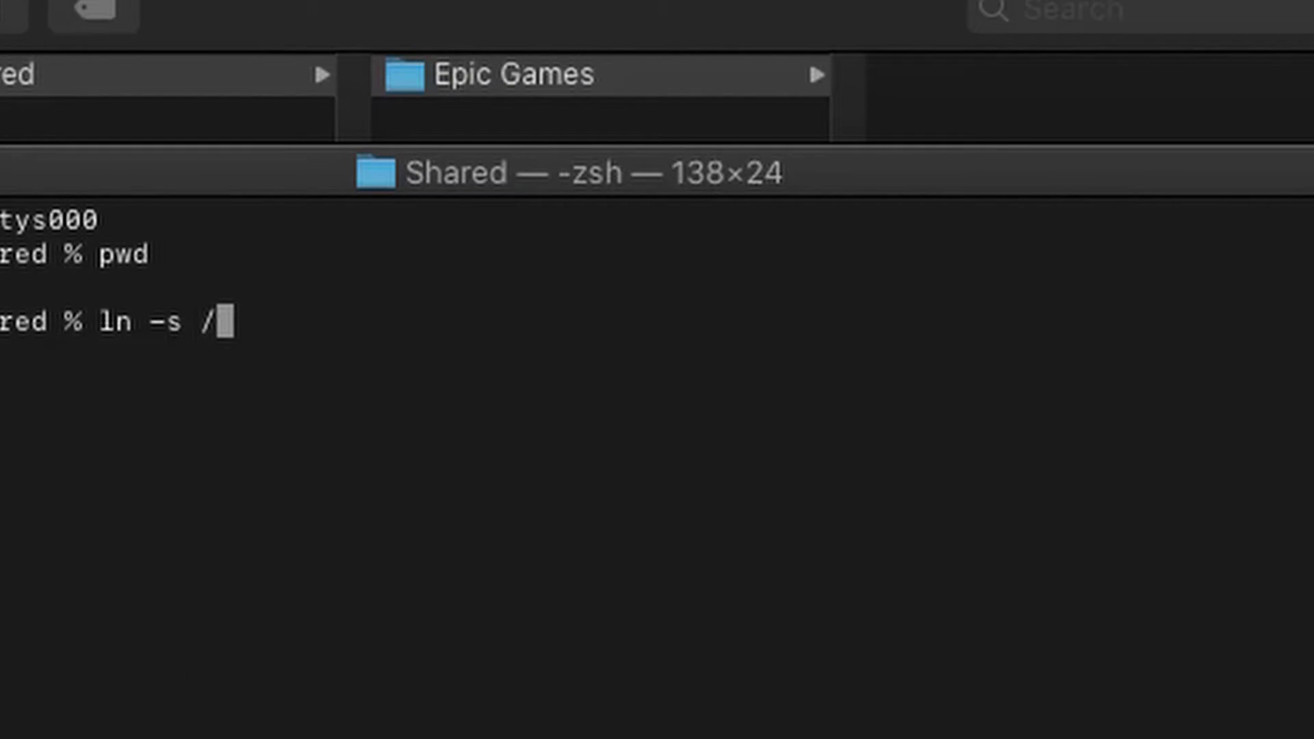
text(Volumes/Game/)
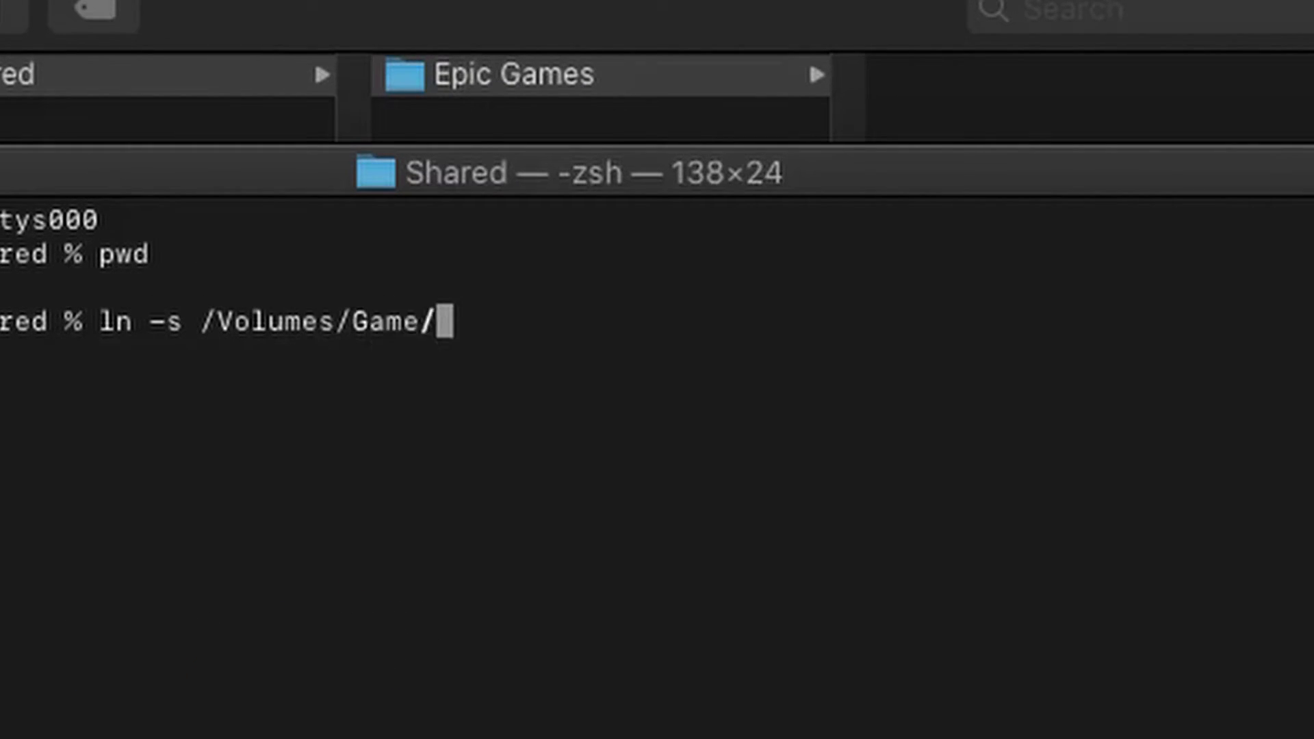
text(Users/Shared/)
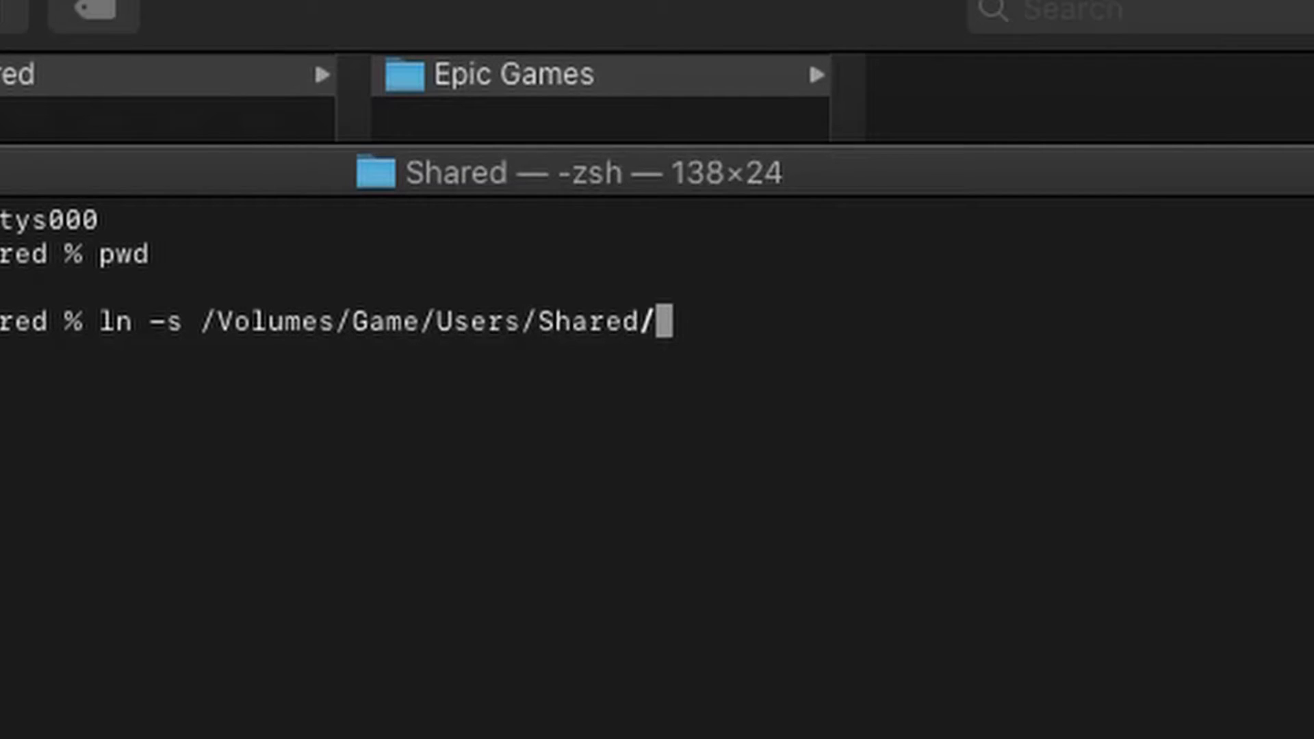
text(Epic\ Games )
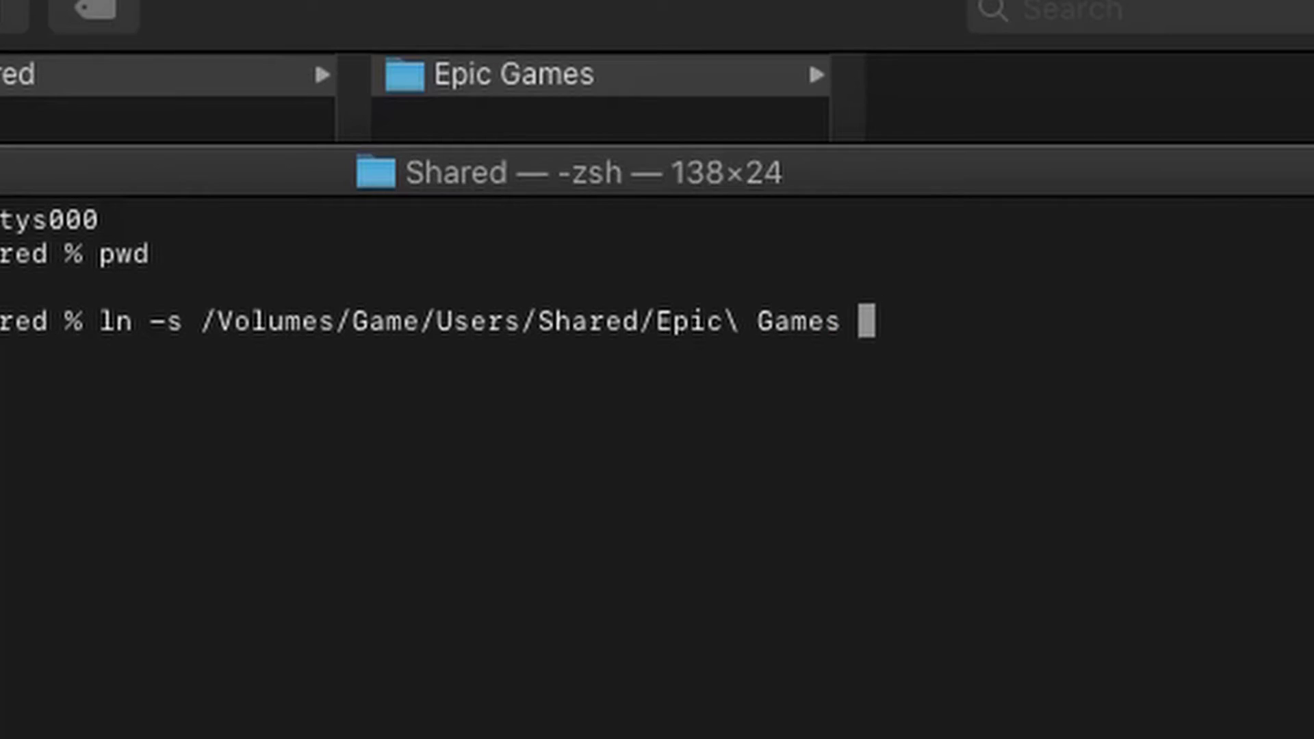
text(/Users/)
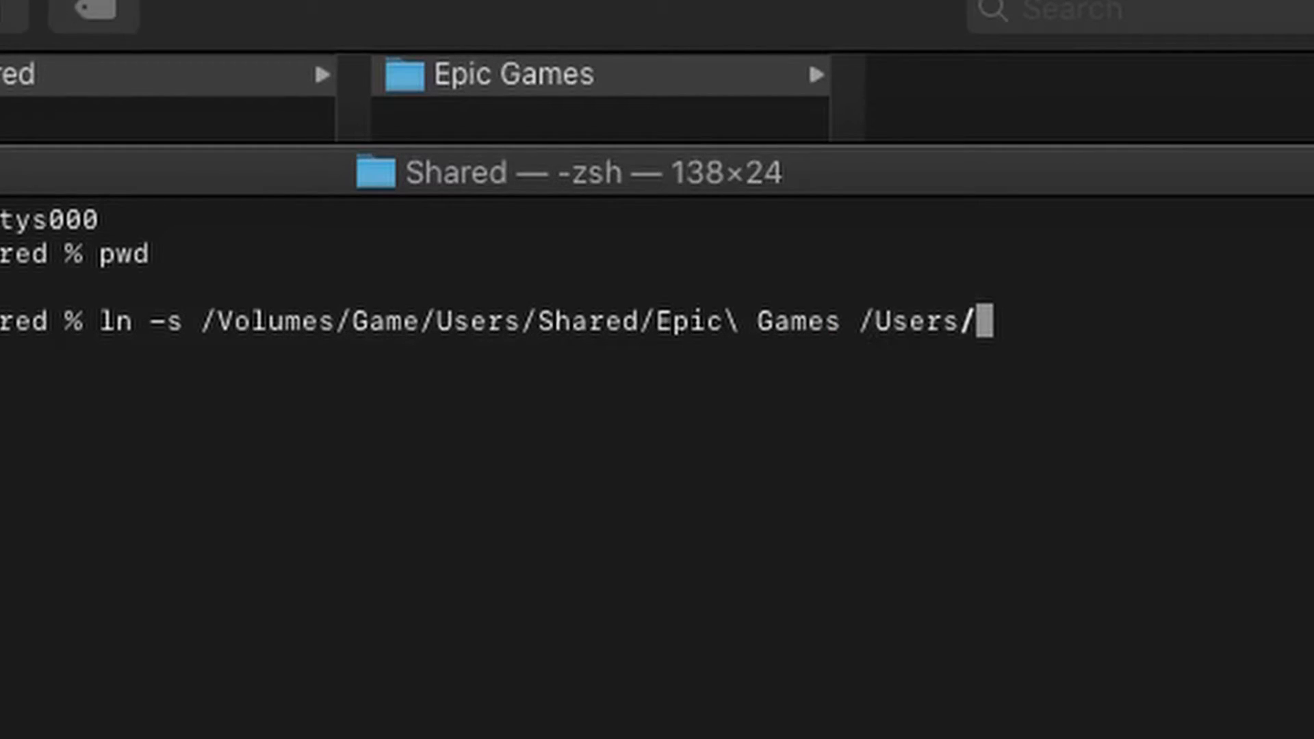
text(Shared/)
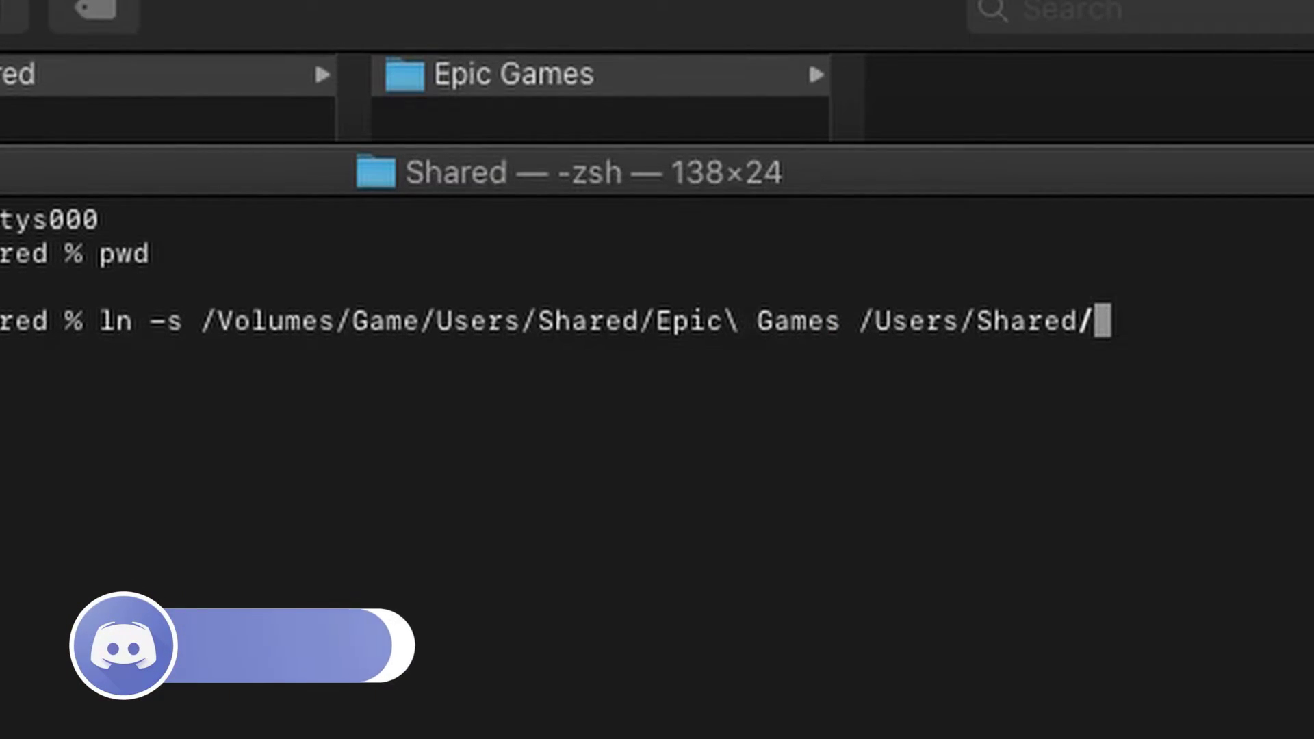
text(Epic\ Games)
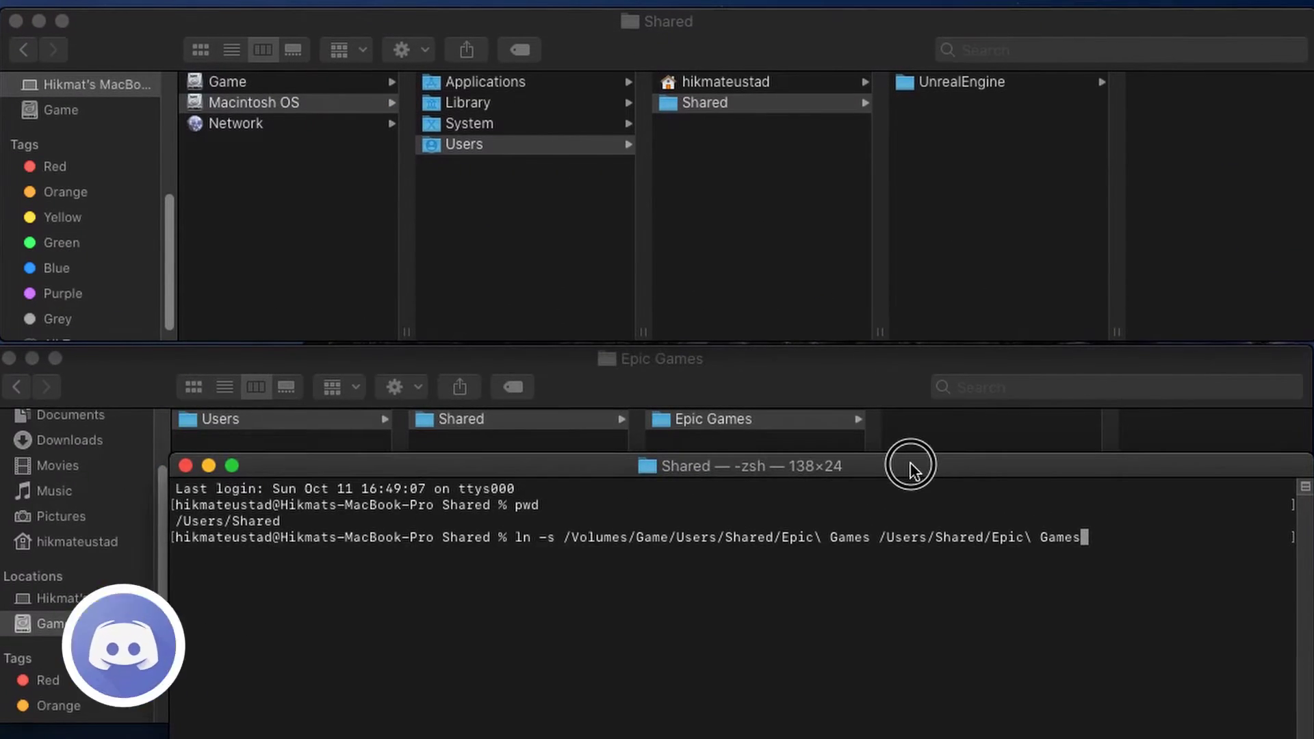
drag(911, 468, 912, 136)
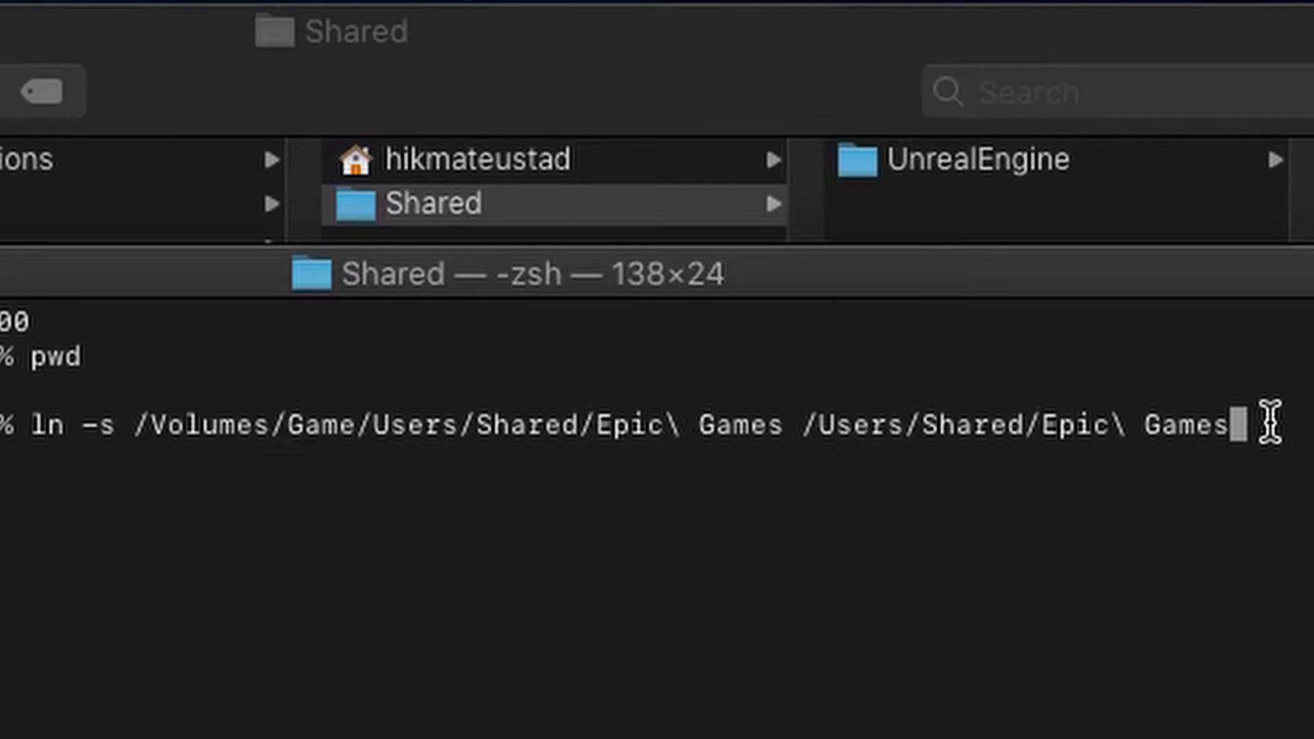
key(Return)
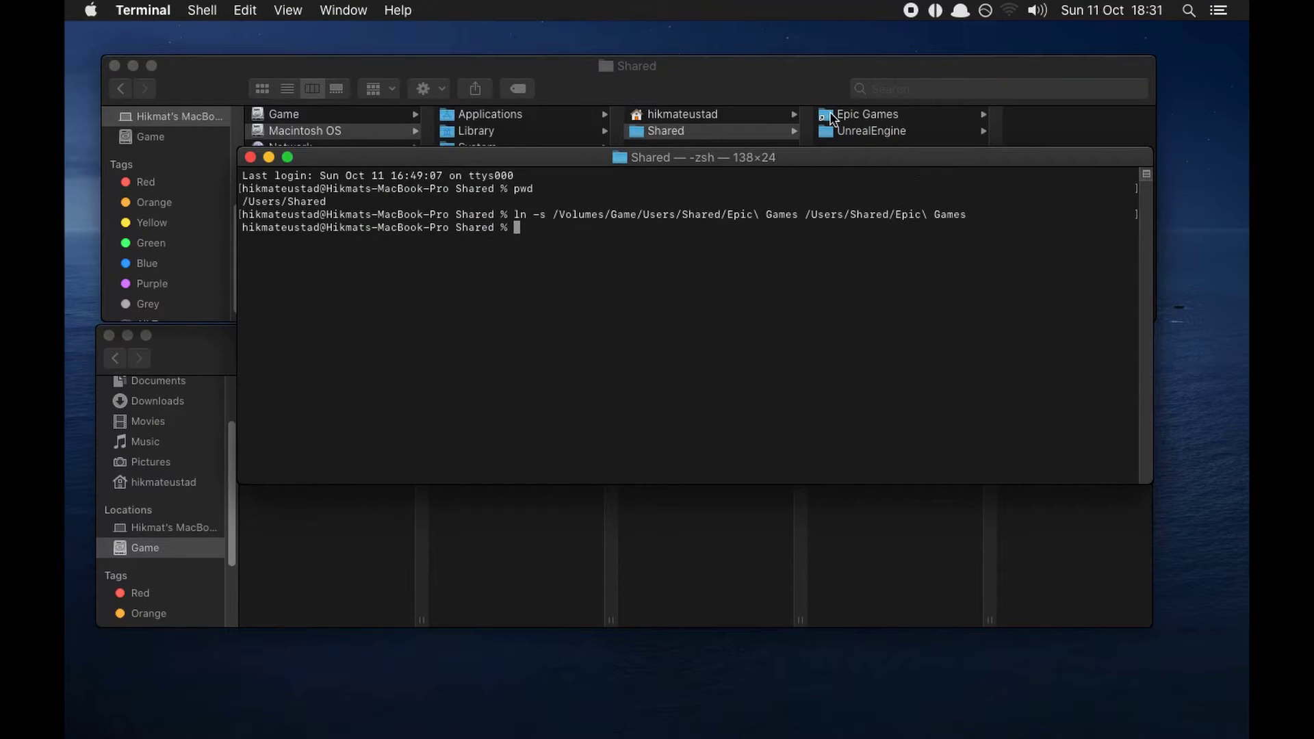
click(831, 118)
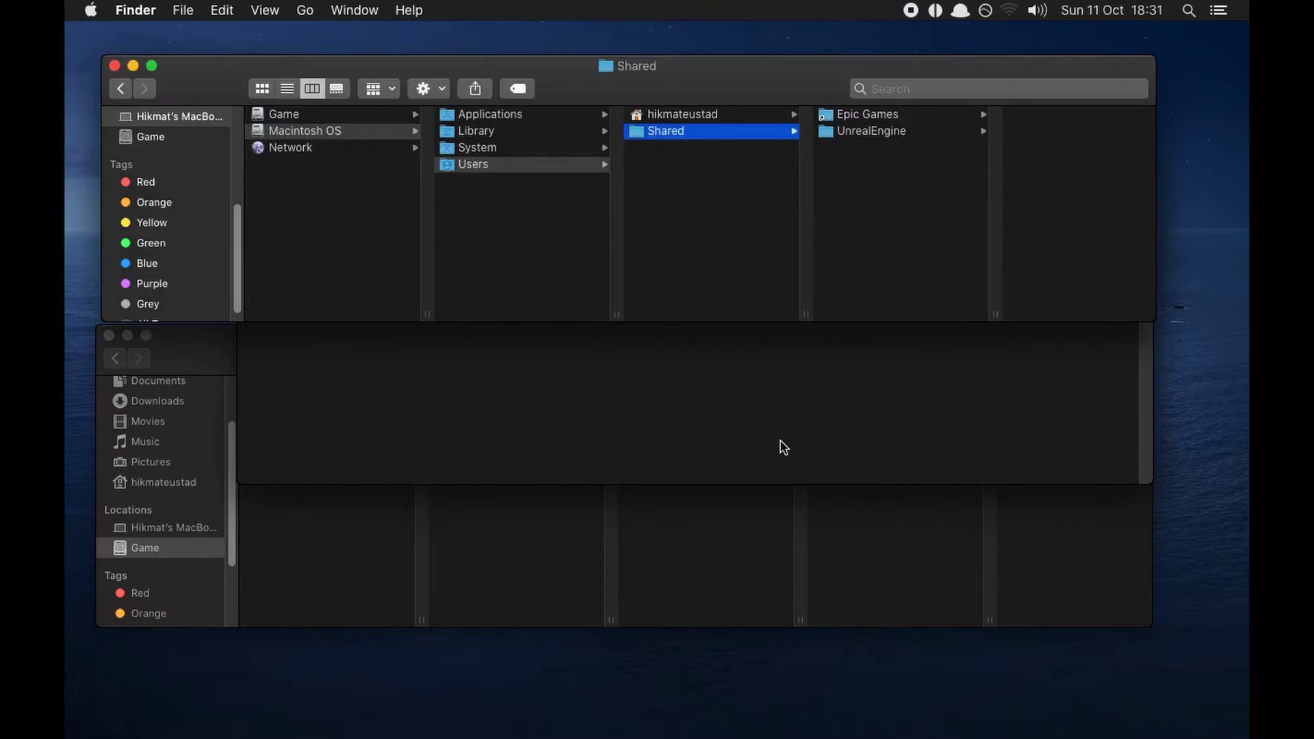
- Reposition Terminal to reveal the Epic Games link beside UnrealEngine in the system's Shared folder
key(alt+super+h)
key(super+Tab)
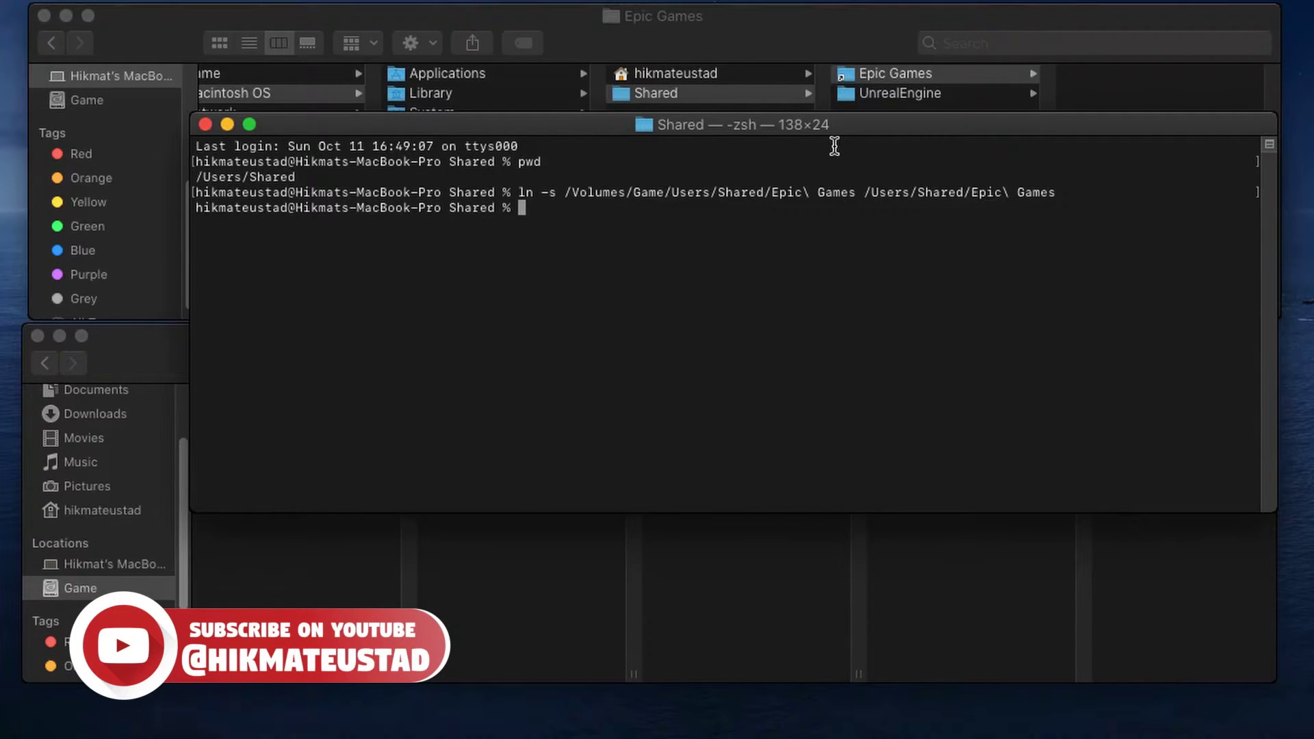
drag(835, 125, 847, 484)
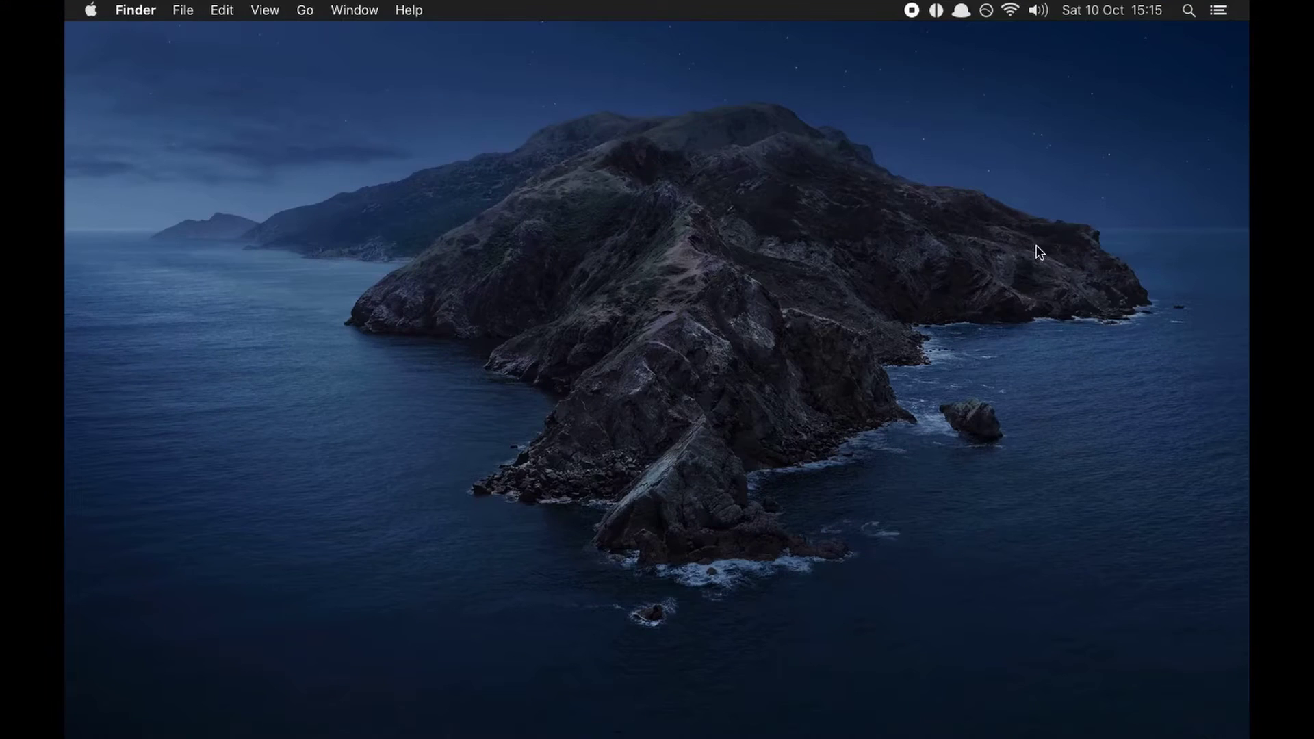
- Launch Epic Games Launcher.app from Alfred by searching 'epic'
key(alt+space)
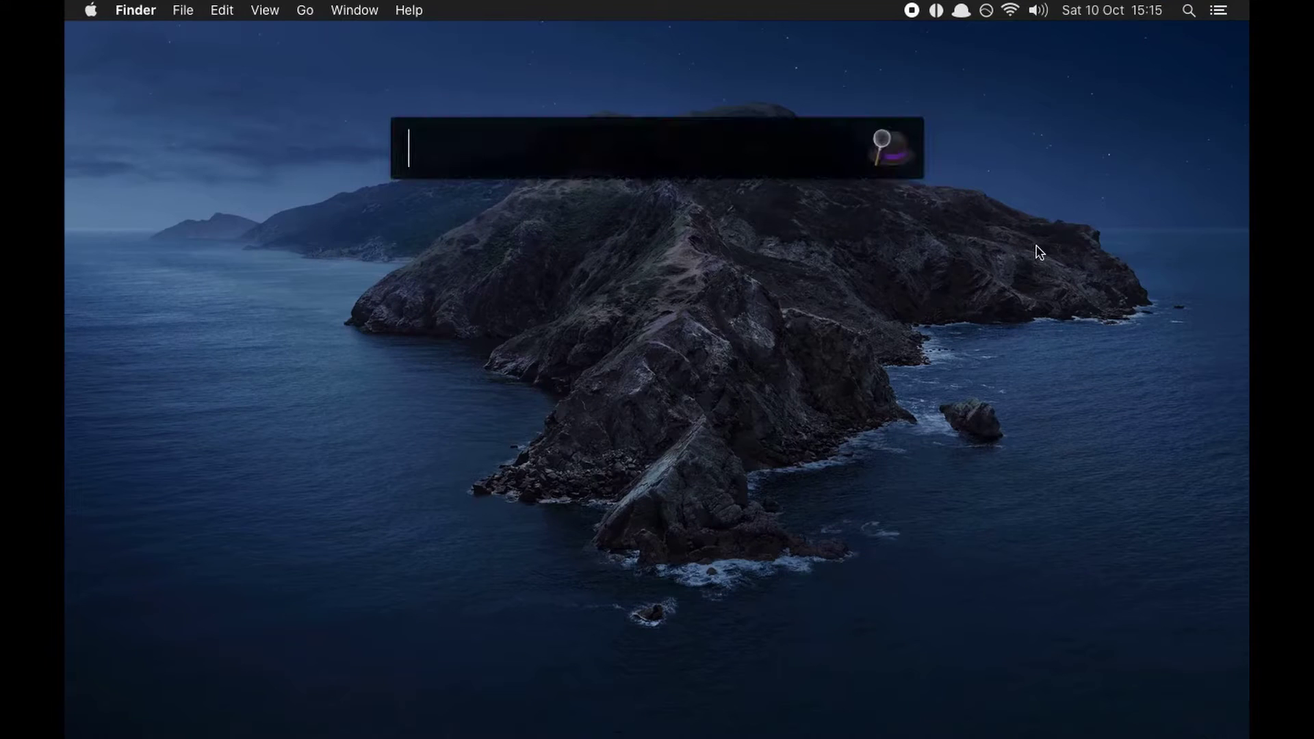
text(epi)
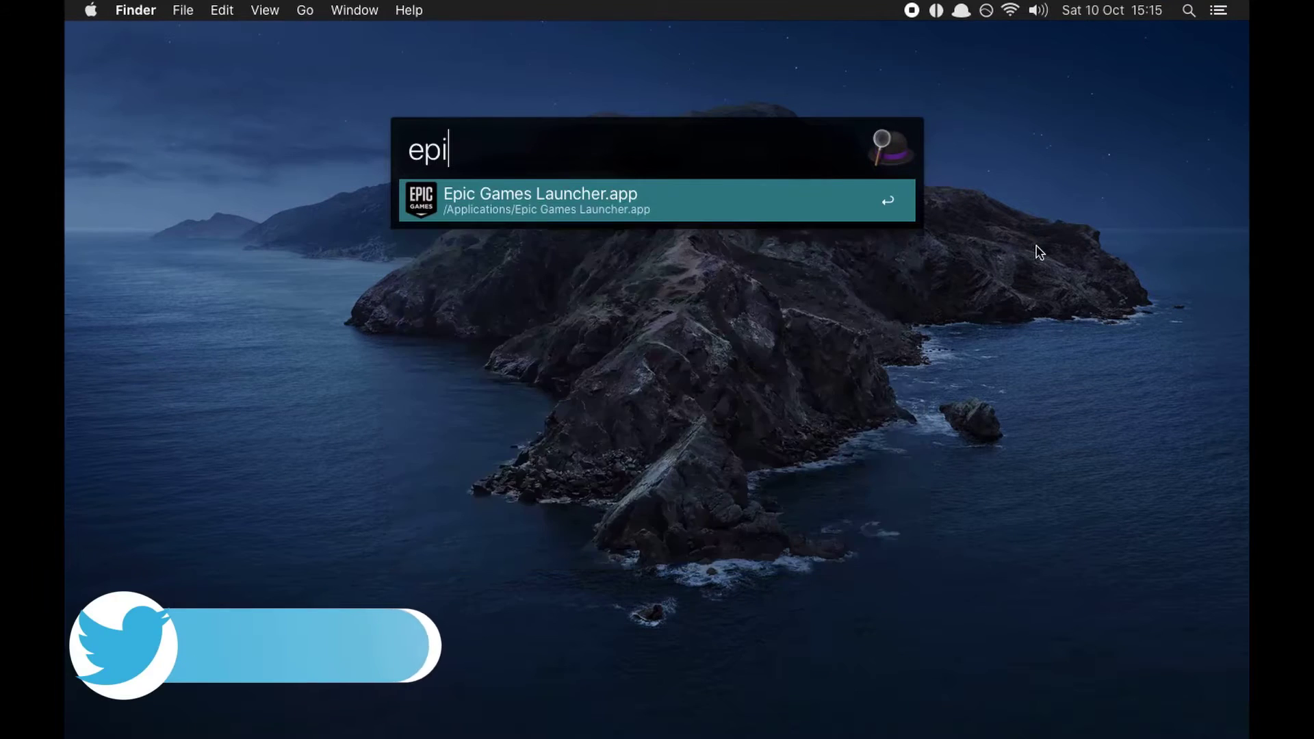
text(c)
key(Return)
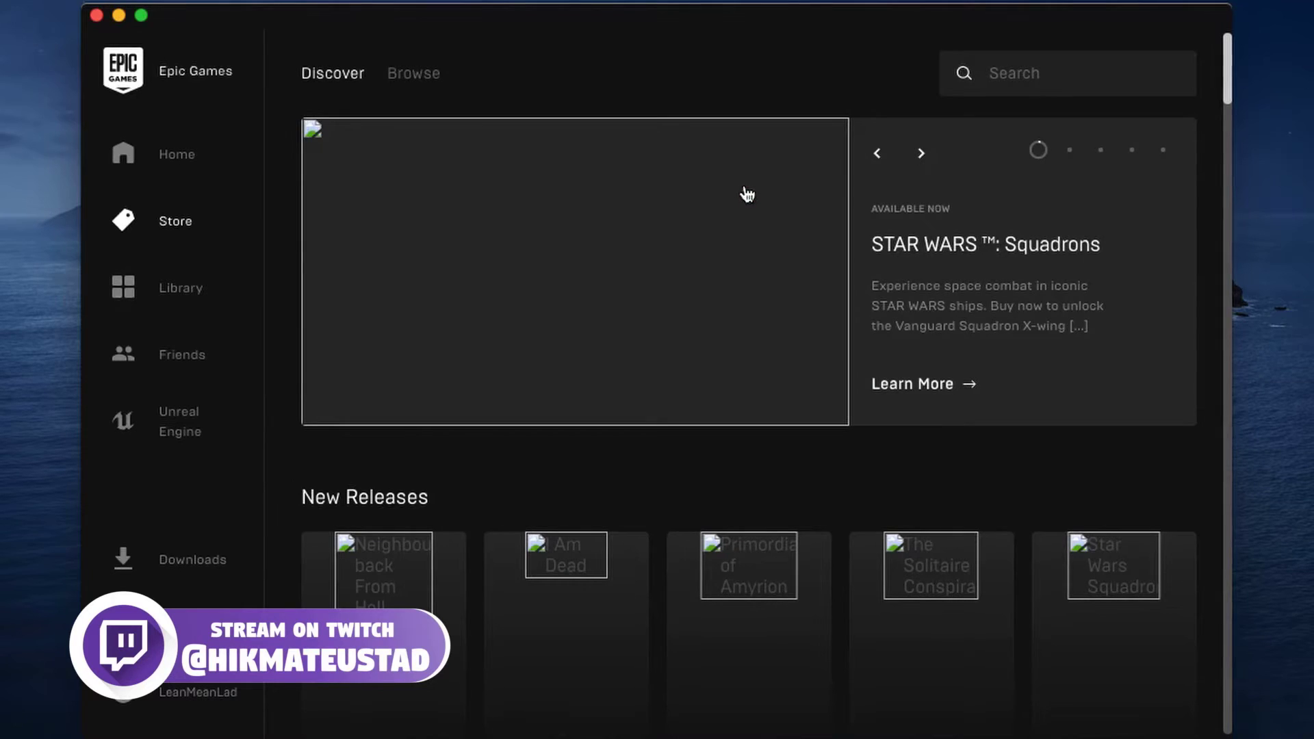
- Install Fortnite from the Library and watch its progress on the Downloads page
click(167, 290)
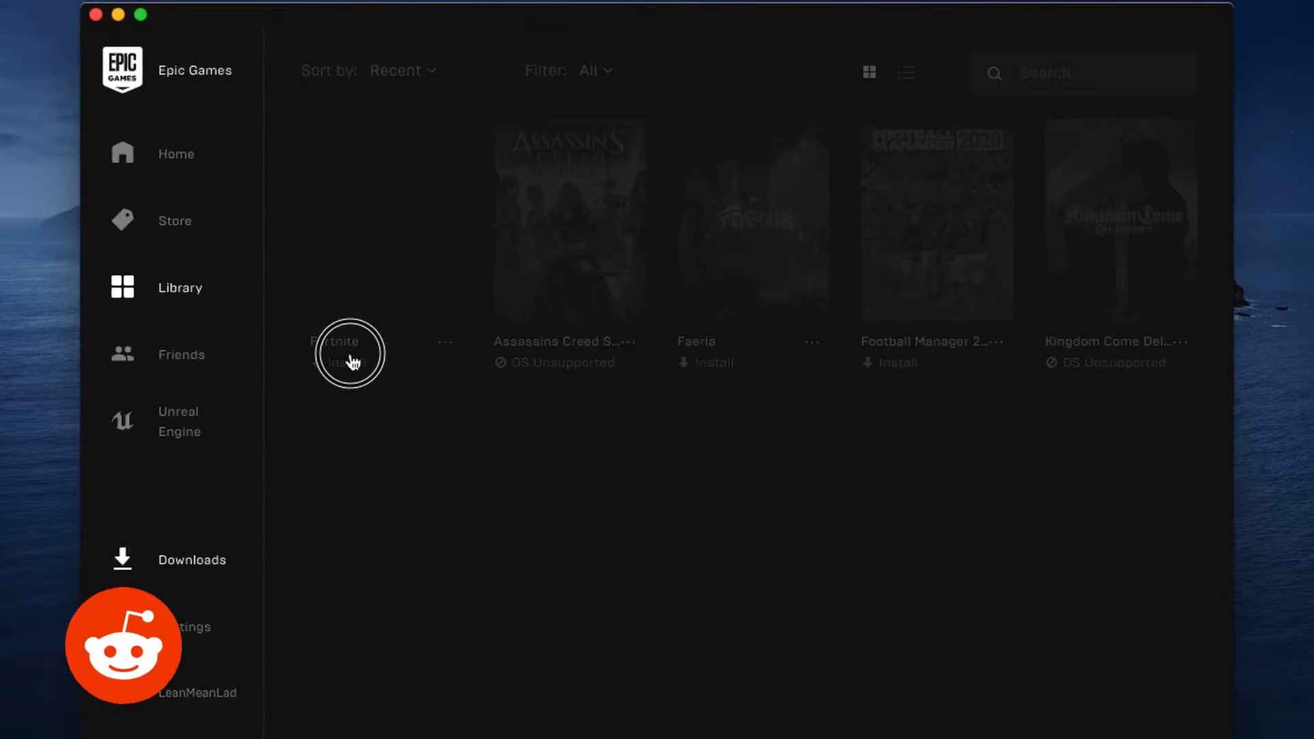
click(351, 362)
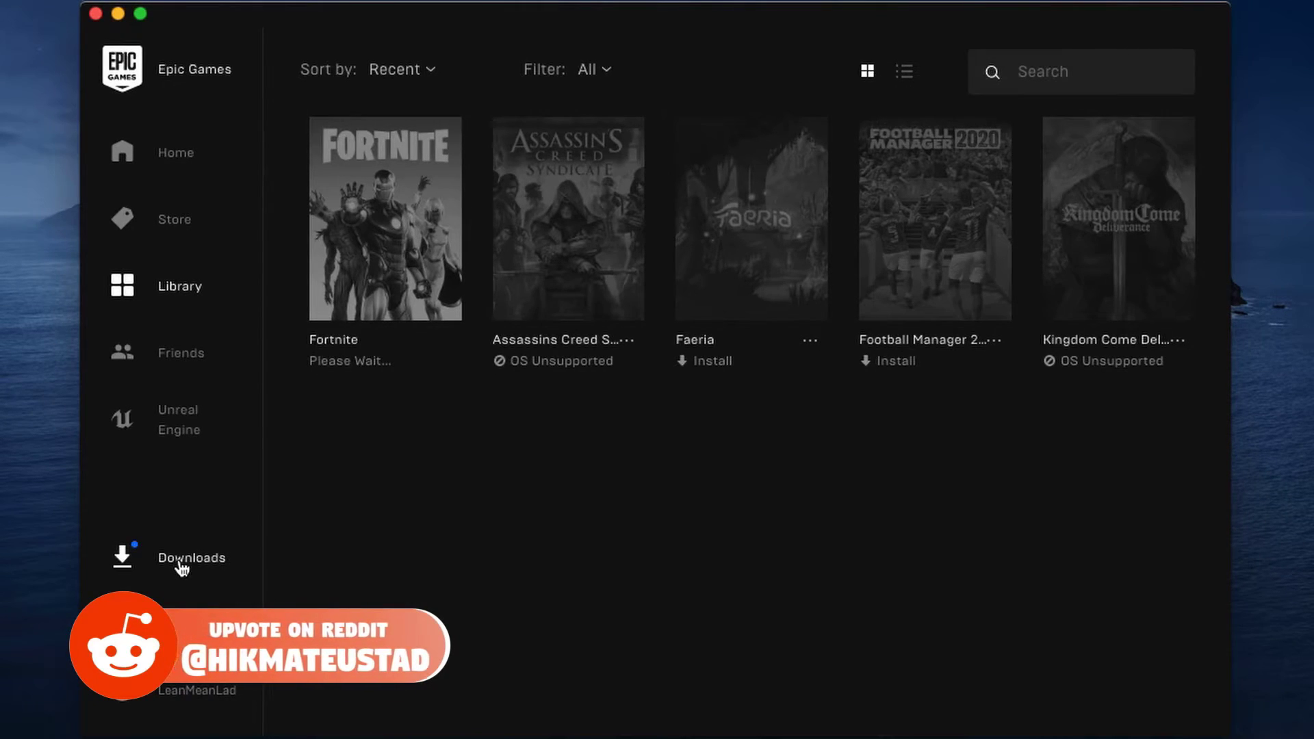
click(181, 565)
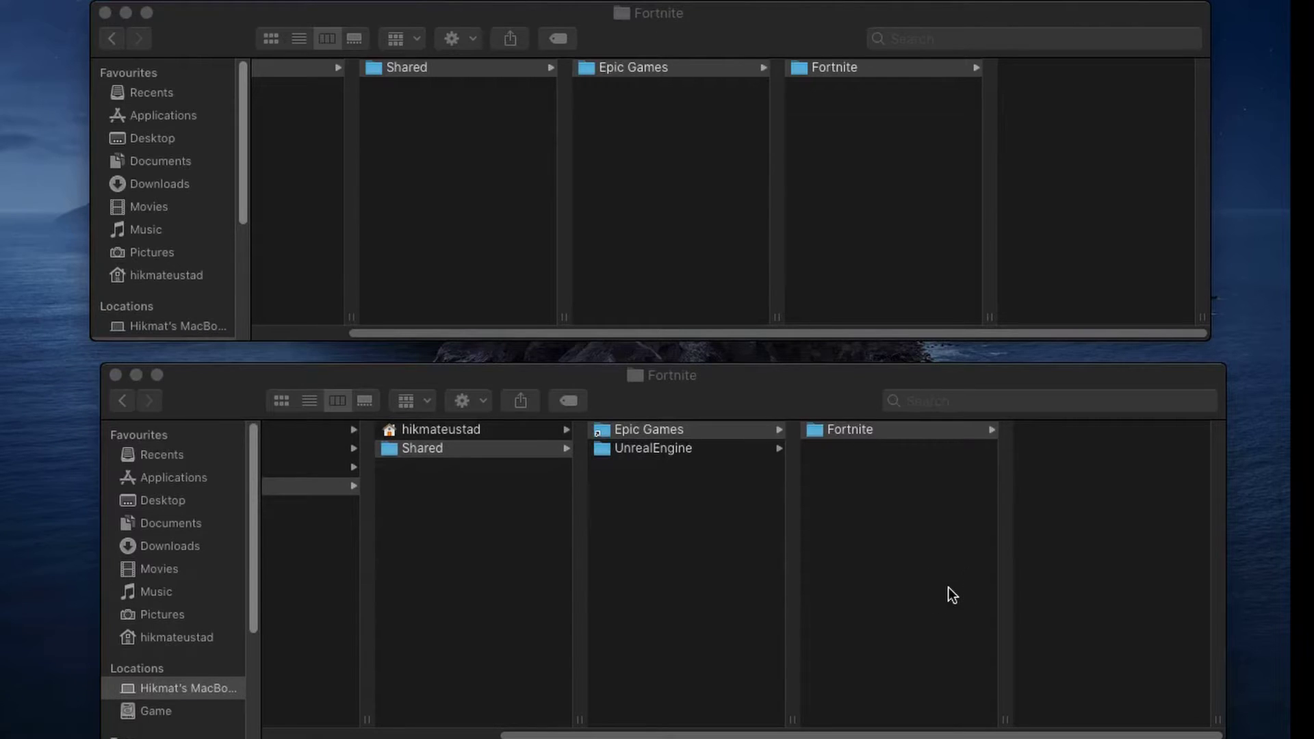
- Move the new Fortnite folder in Epic Games to the Bin using the Action gear menu
click(929, 451)
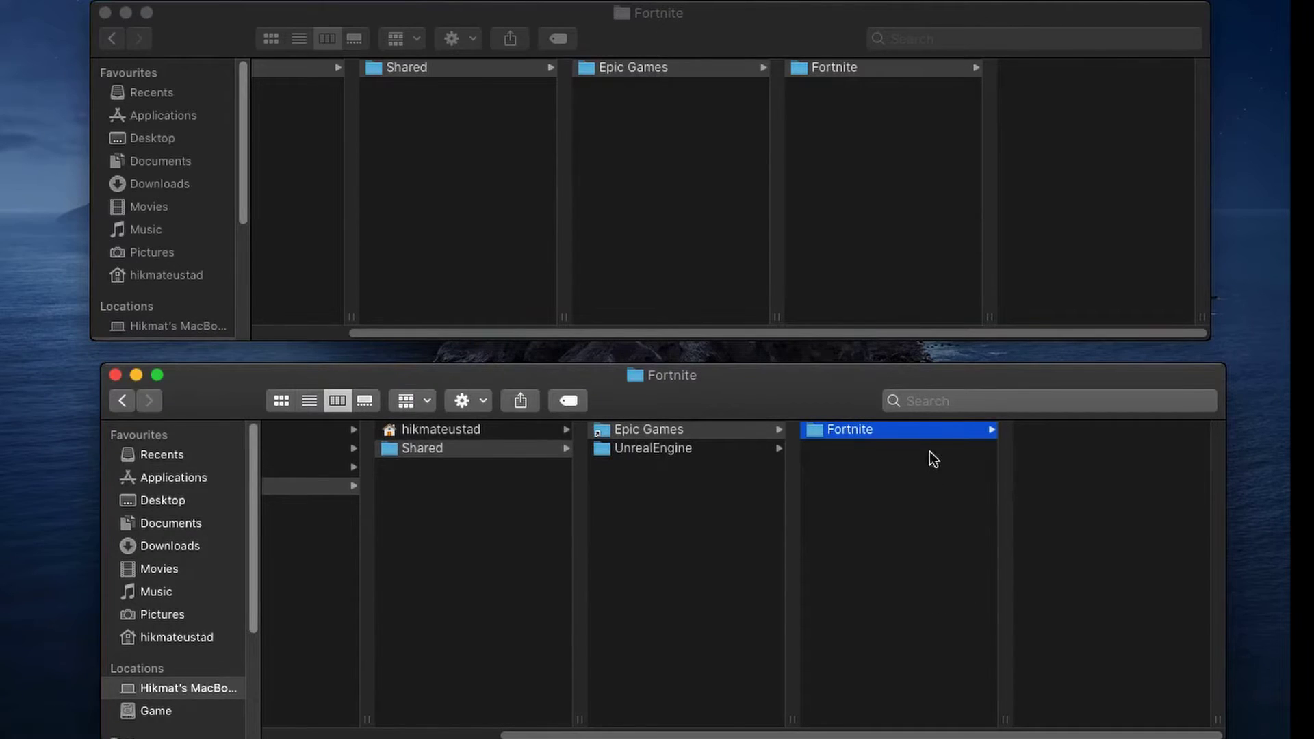
click(868, 429)
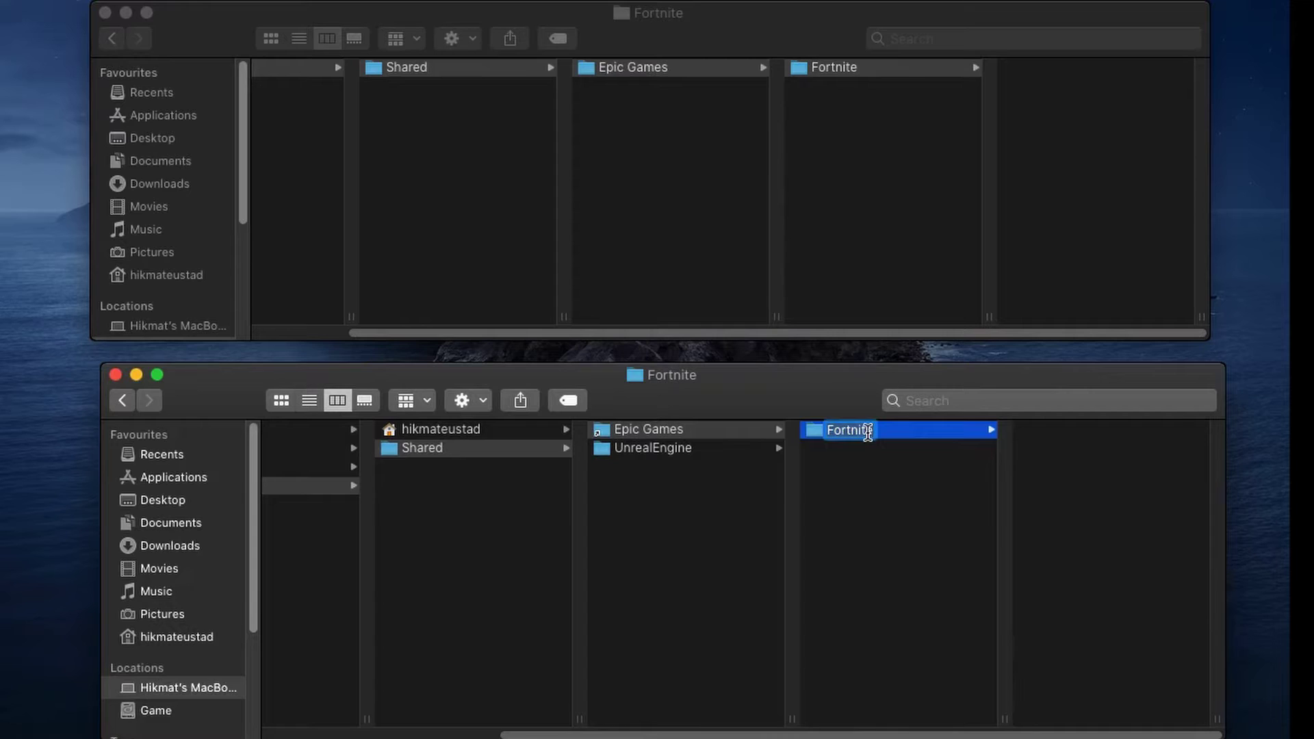
click(816, 488)
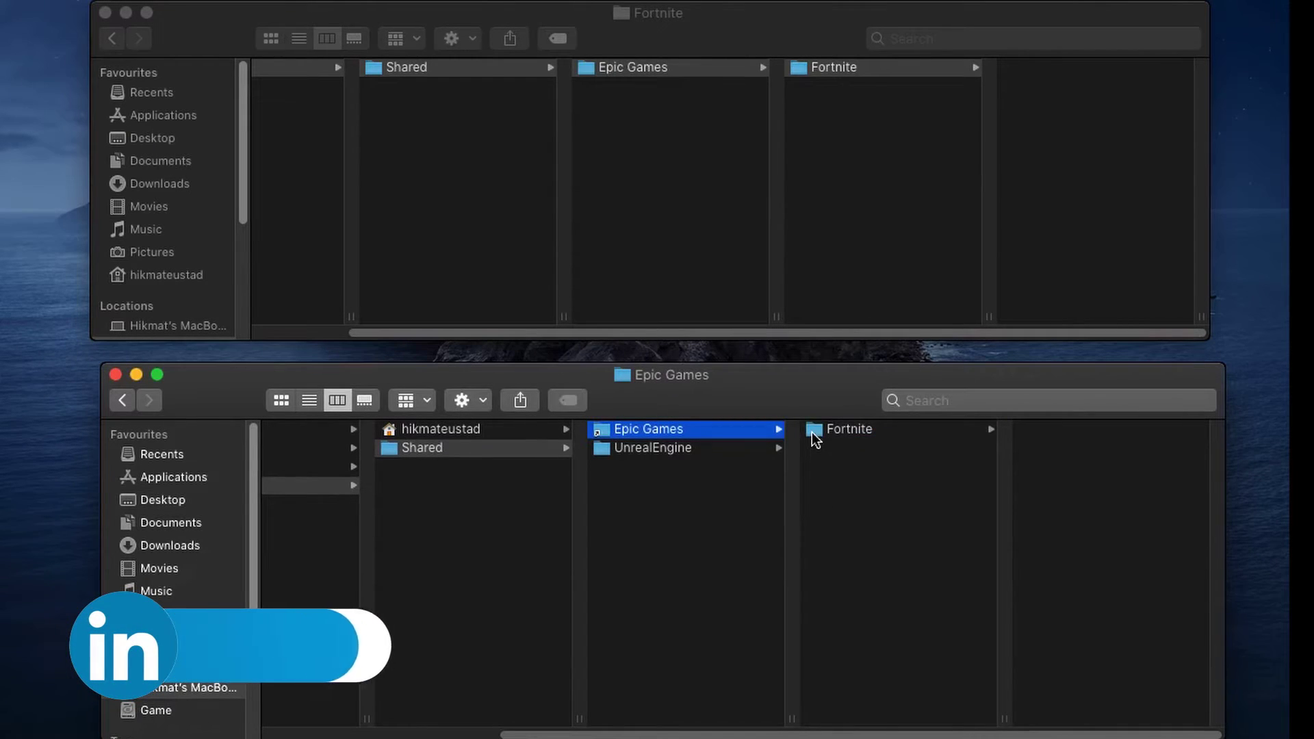
click(812, 432)
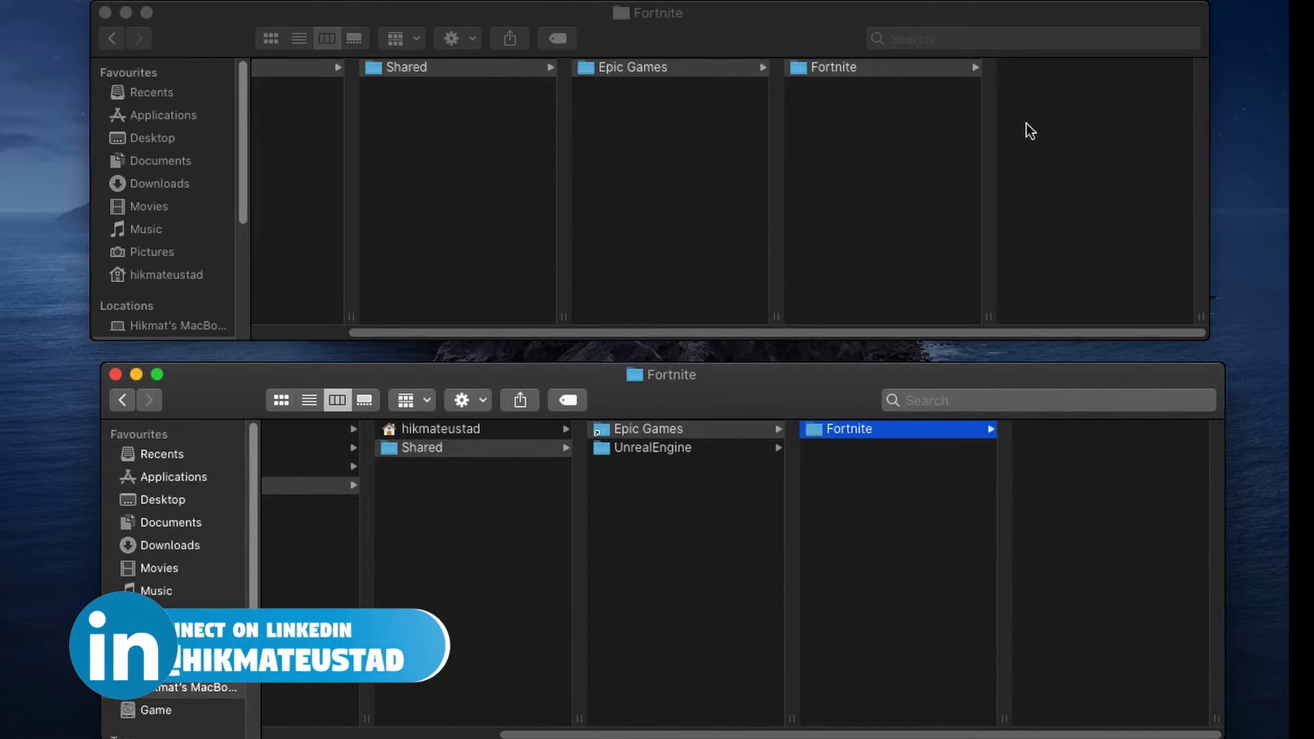
click(893, 117)
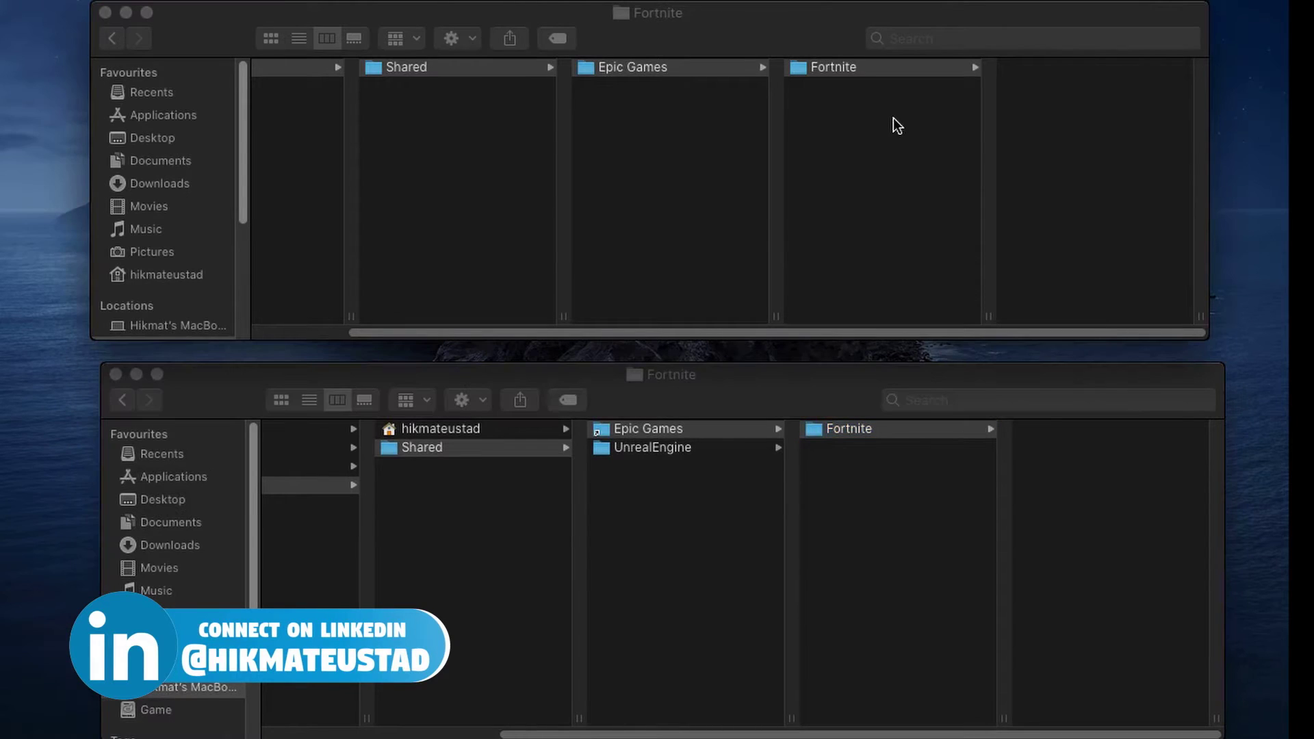
click(826, 65)
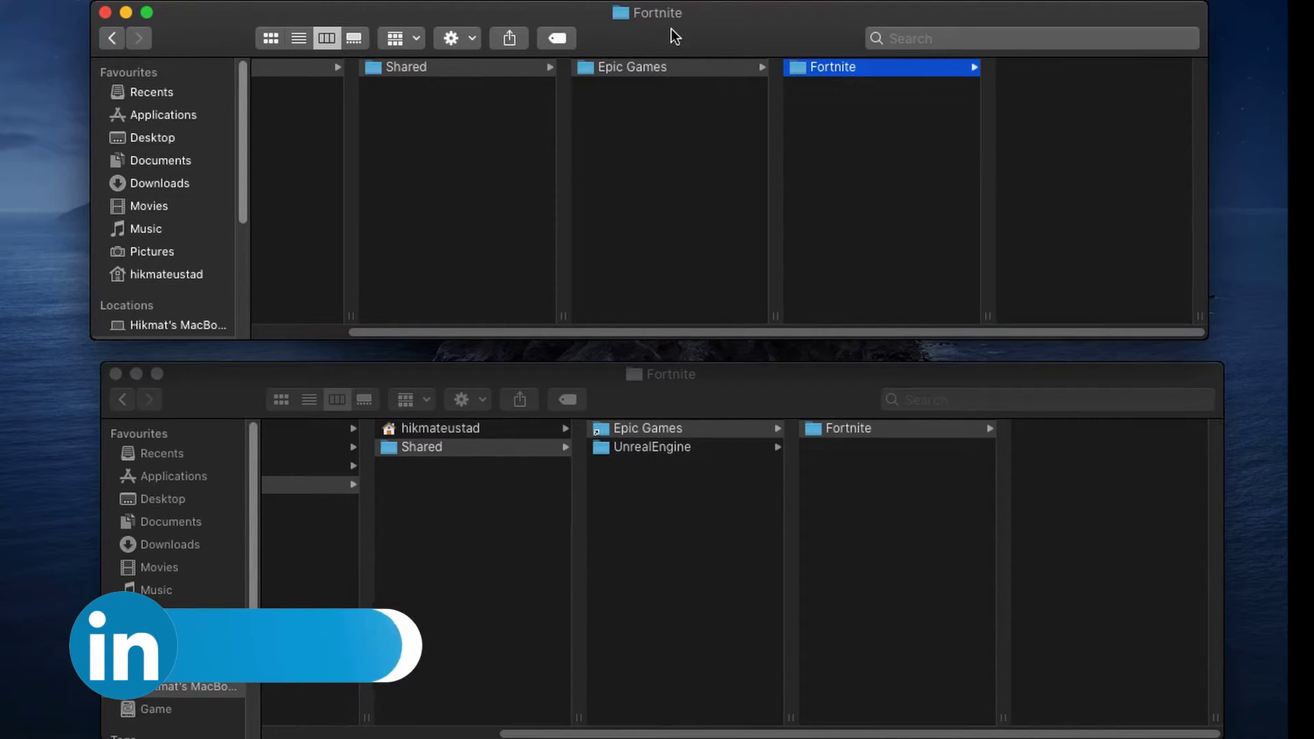
click(470, 37)
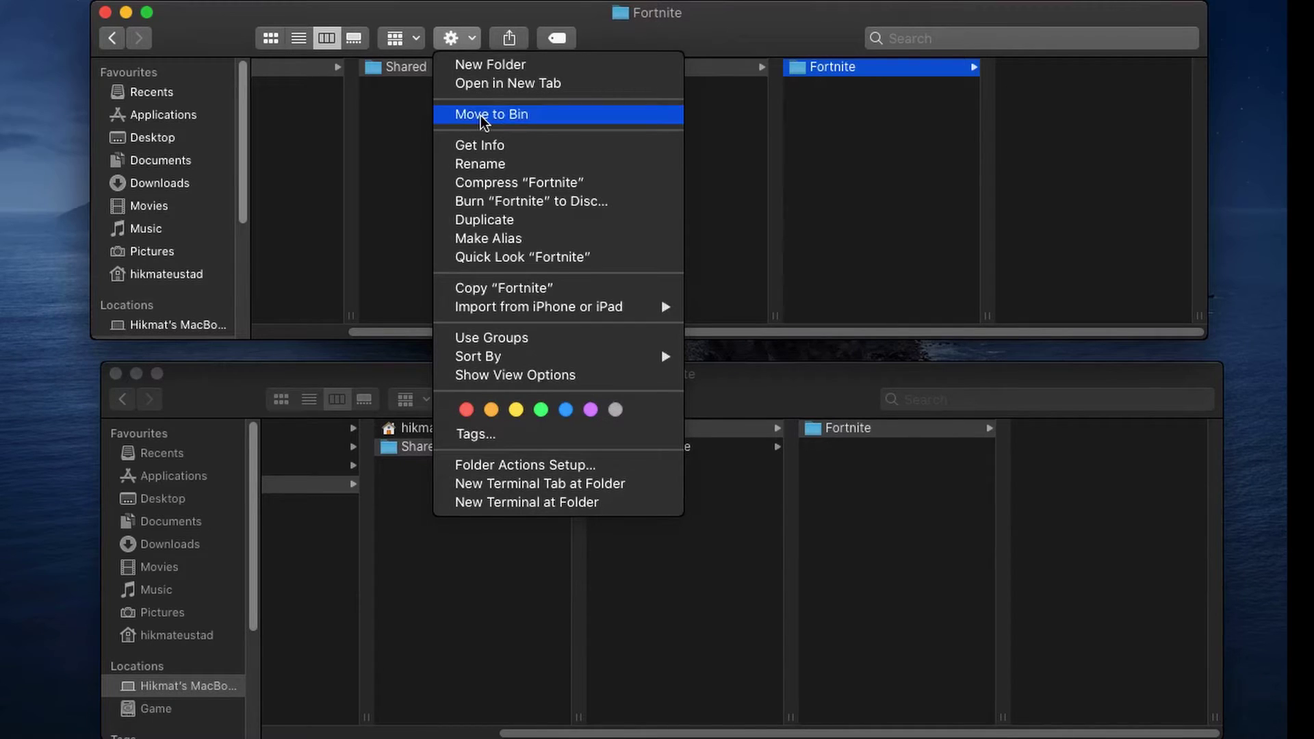
click(481, 114)
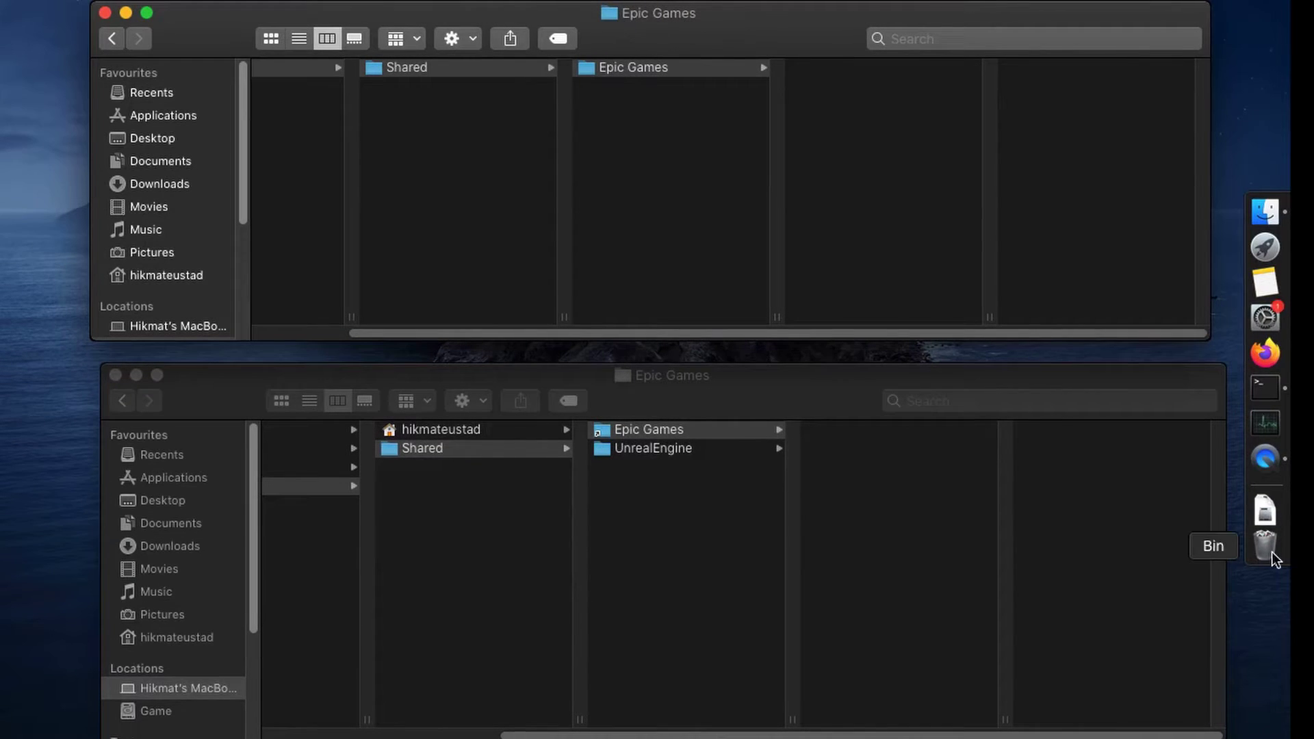
- Empty the Bin from the Dock and confirm permanent deletion
right_click(1270, 551)
click(1180, 556)
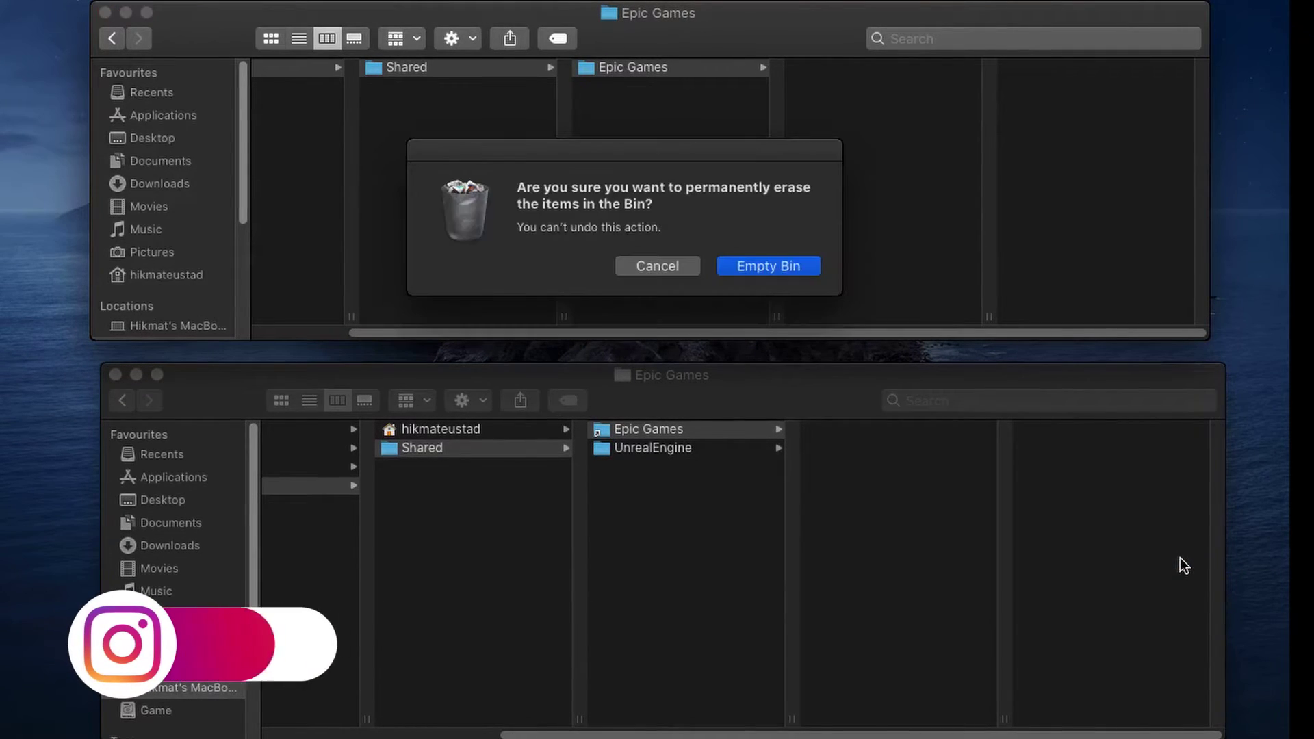
click(756, 267)
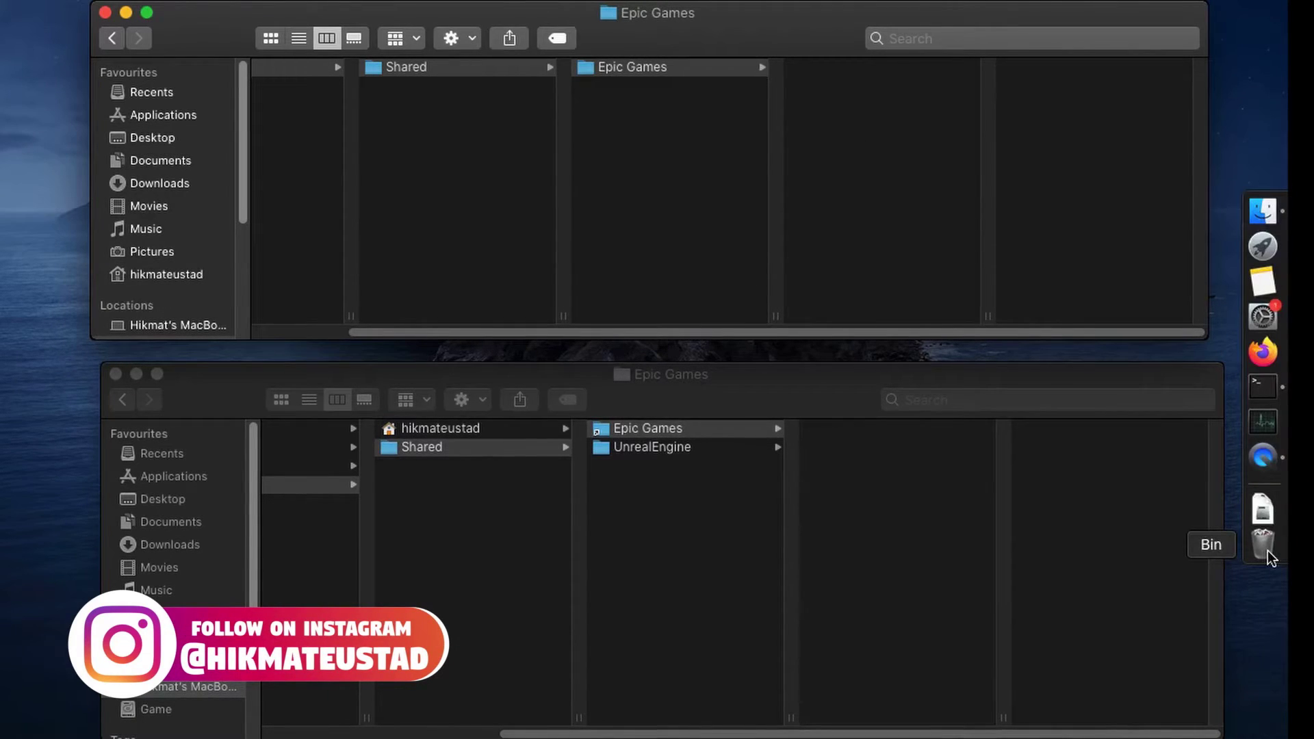